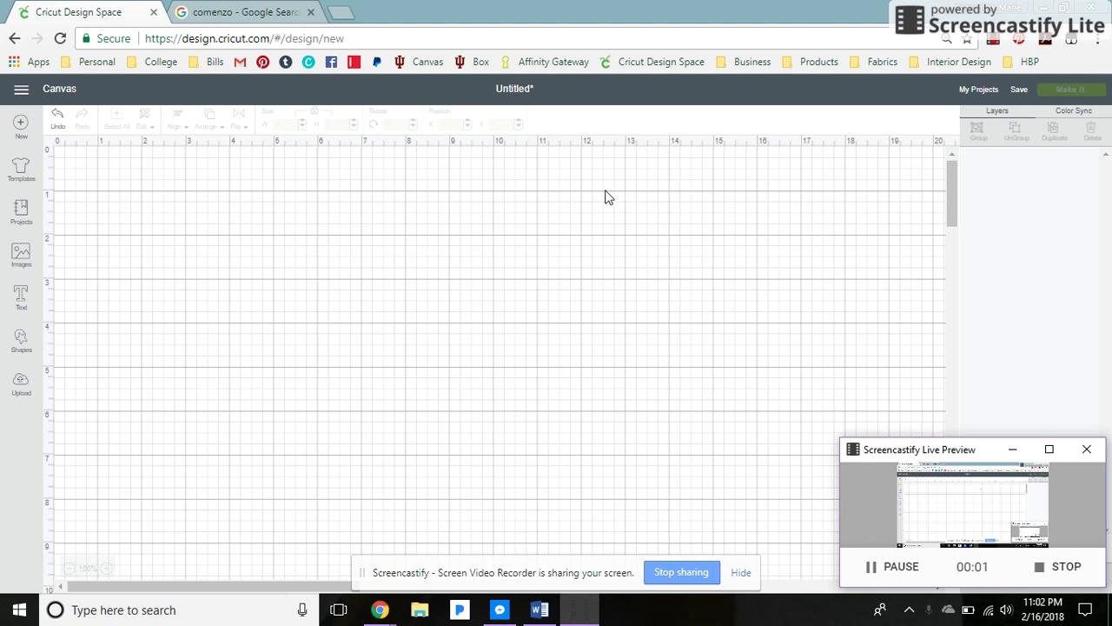
Step: Bring the Chrome window with the blank Cricut canvas to the front
left_click(665, 7)
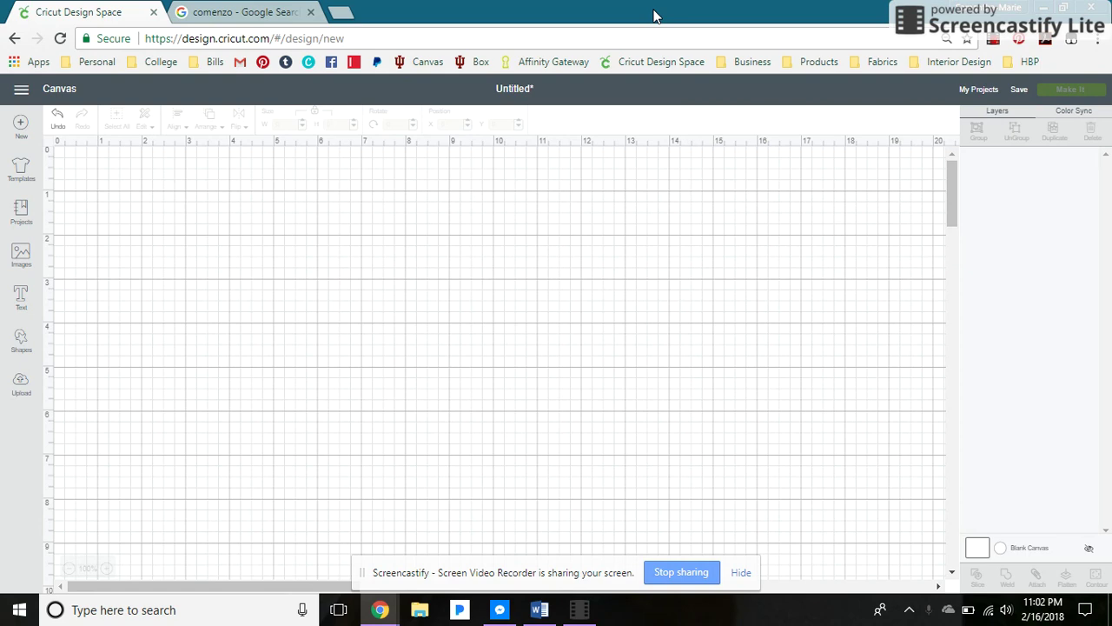
Step: Search for language accent mark names and enlarge the accent chart in image results
key("ctrl+t")
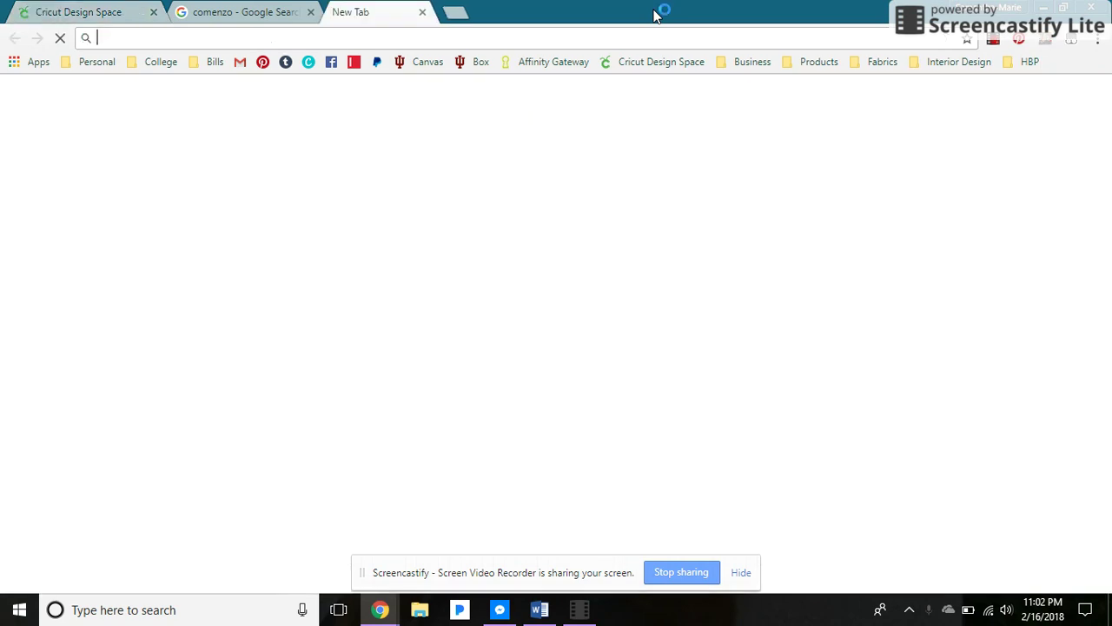
type("langua")
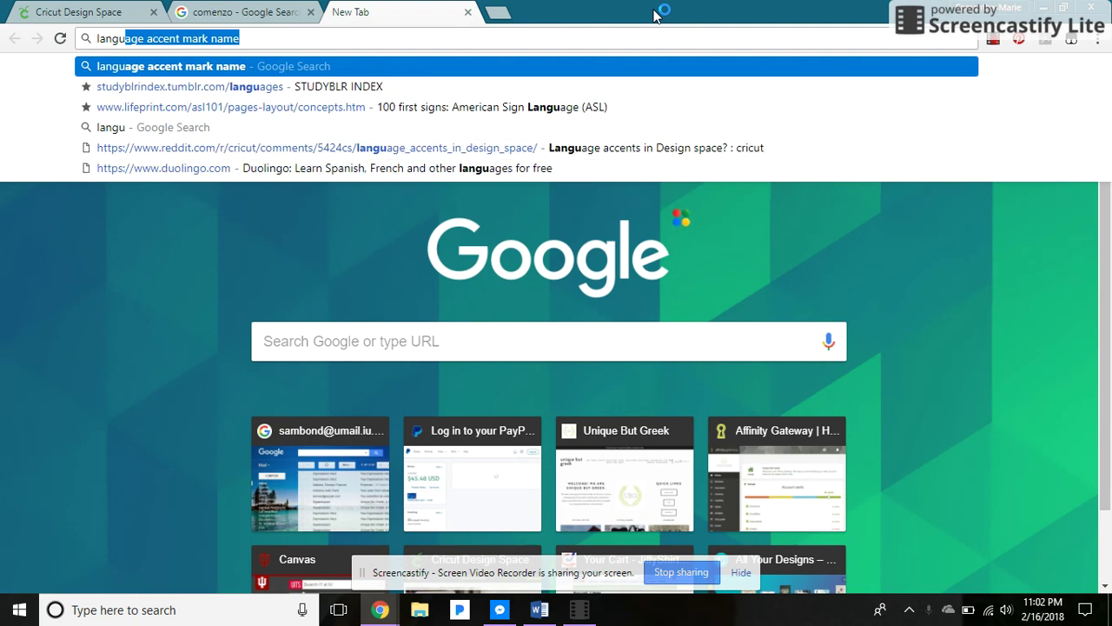
key("Return")
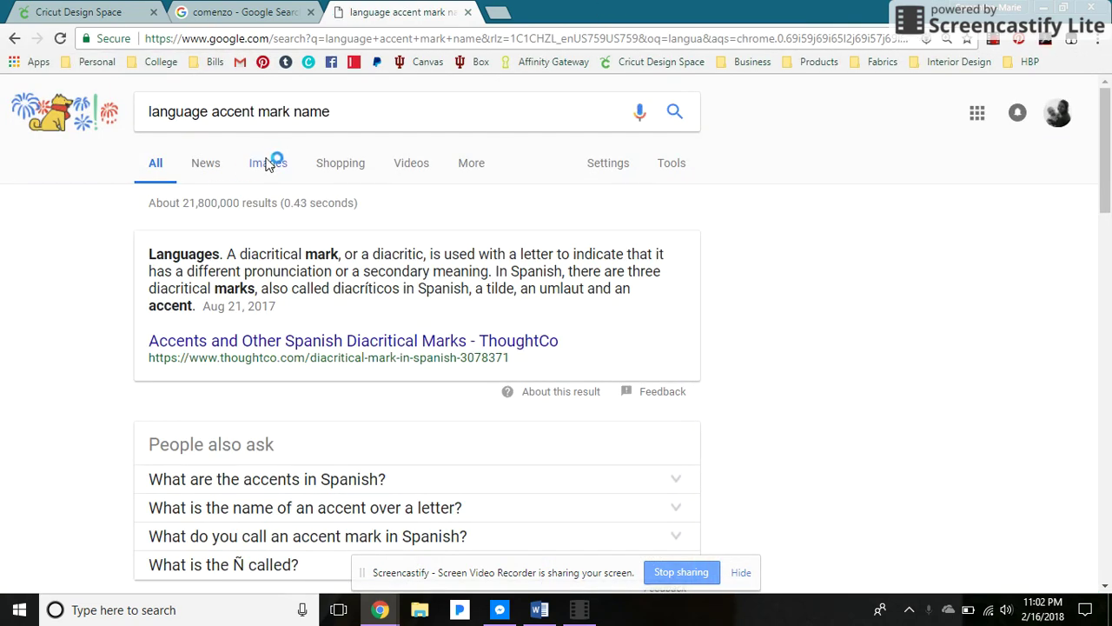
left_click(267, 163)
left_click(189, 285)
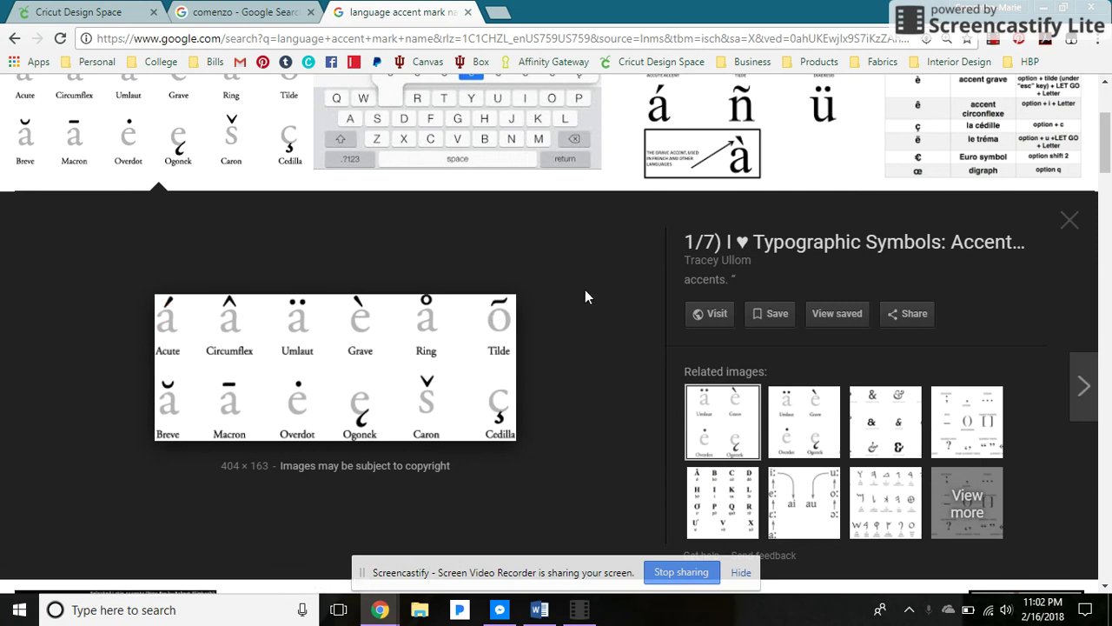
Step: Check the comenzo results and its pronunciation, then return to the Cricut canvas
left_click(260, 10)
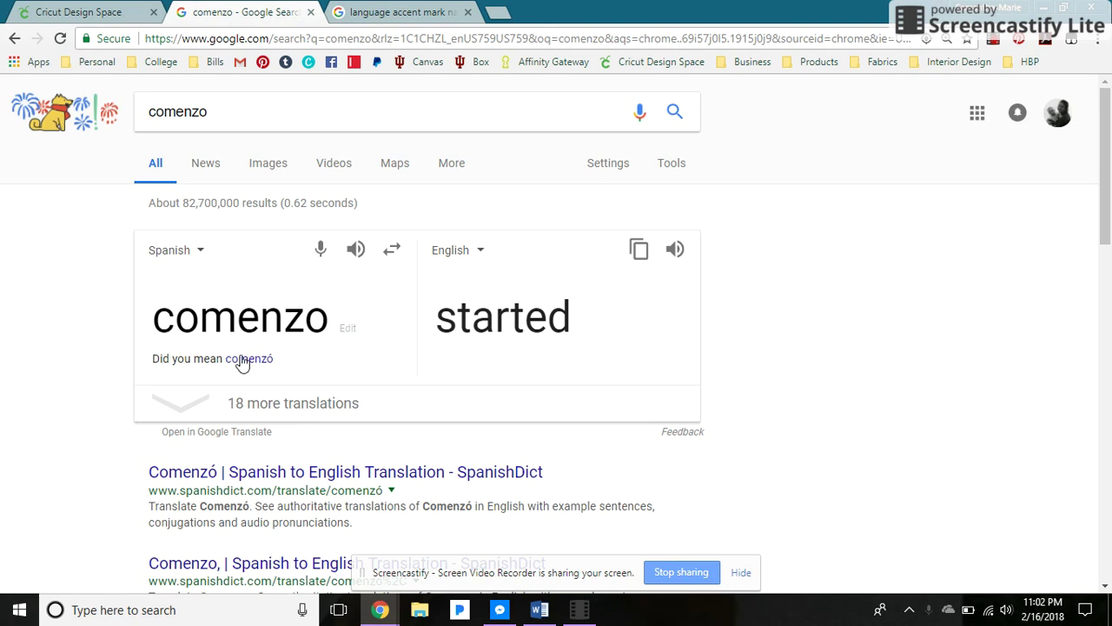
left_click(355, 250)
key("ctrl+Tab")
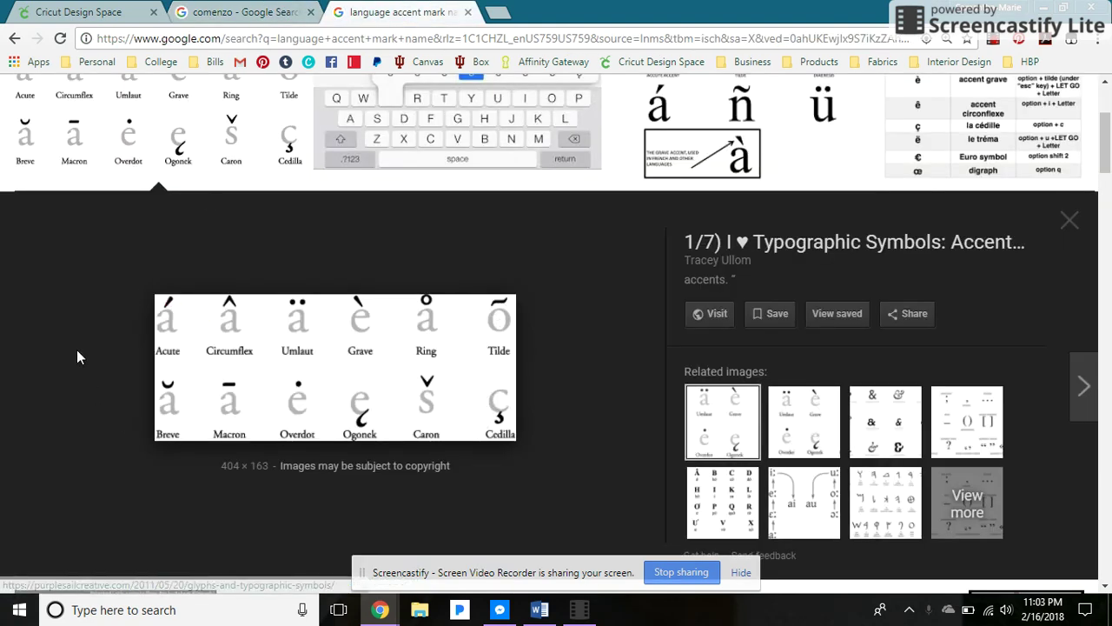
left_click(218, 12)
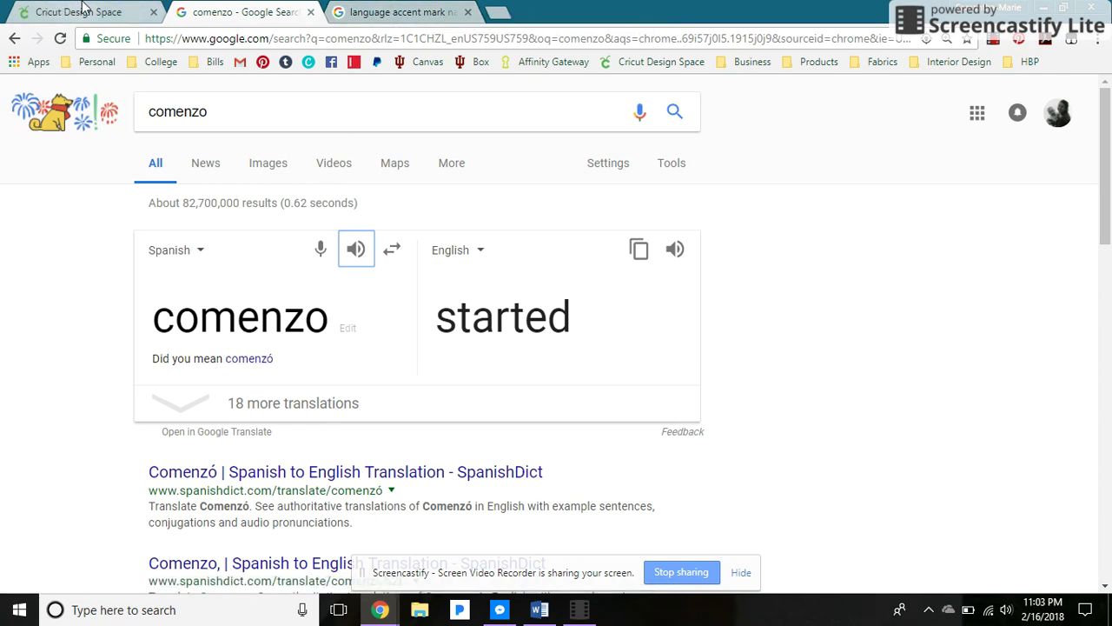
left_click(128, 9)
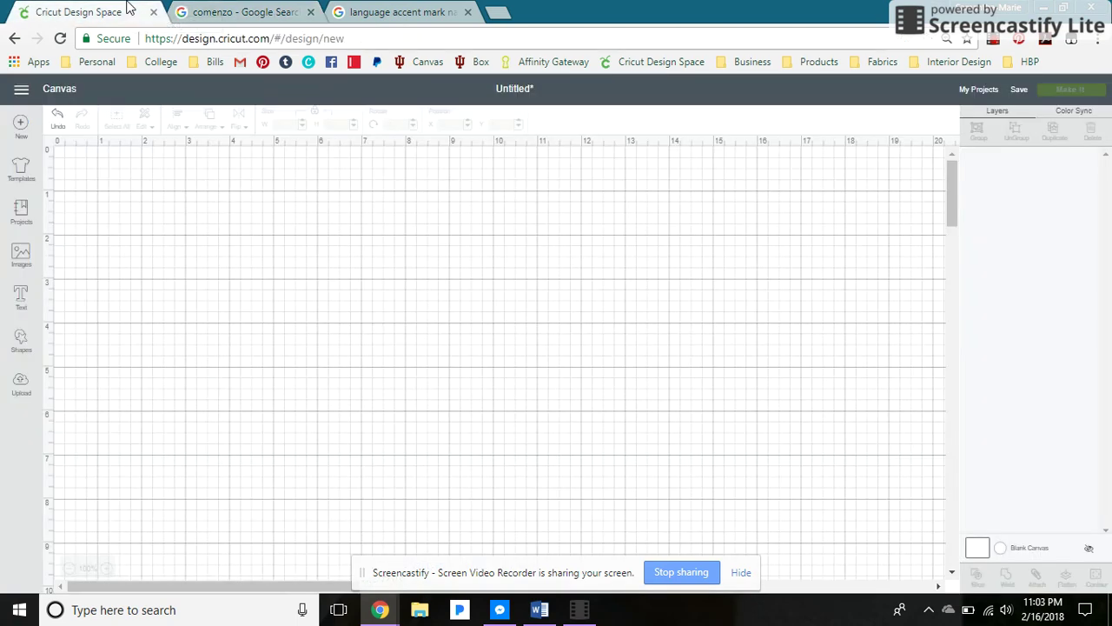
Step: In Word, replace the old Ā and Ŏ lines with COMENZ, without its final O
left_click(539, 609)
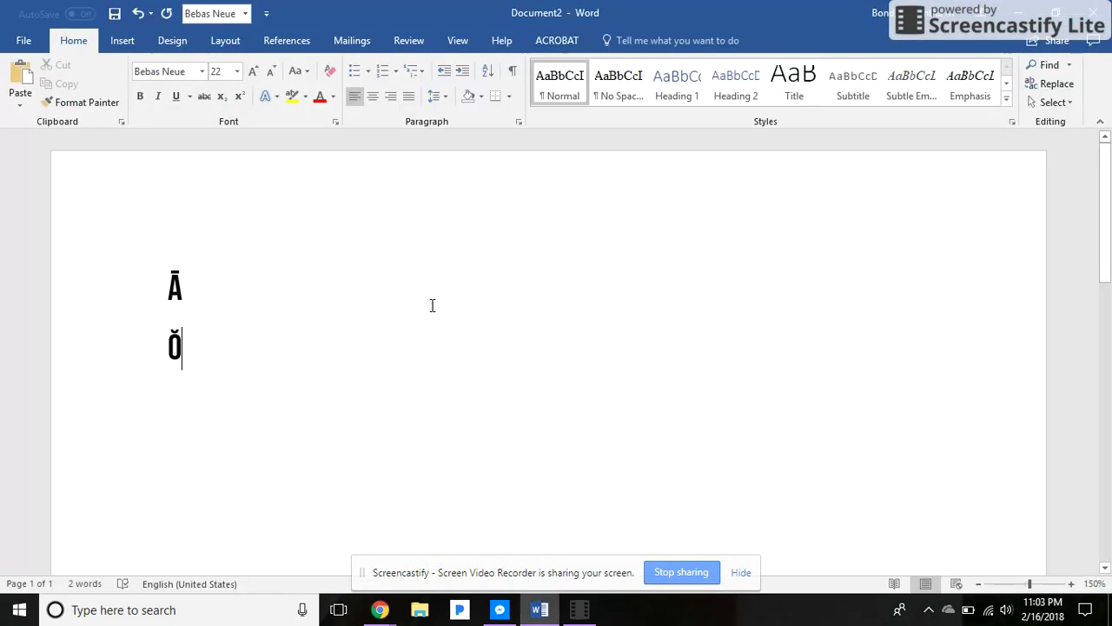
left_click_drag(281, 367, 48, 214)
key("ctrl+x")
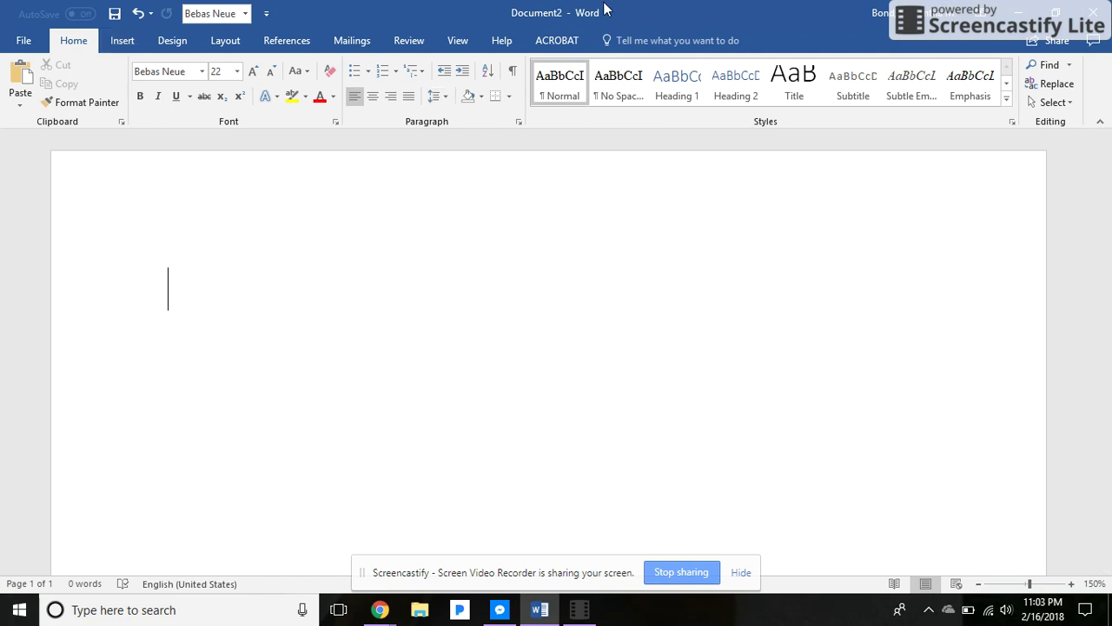
type("COMENZO")
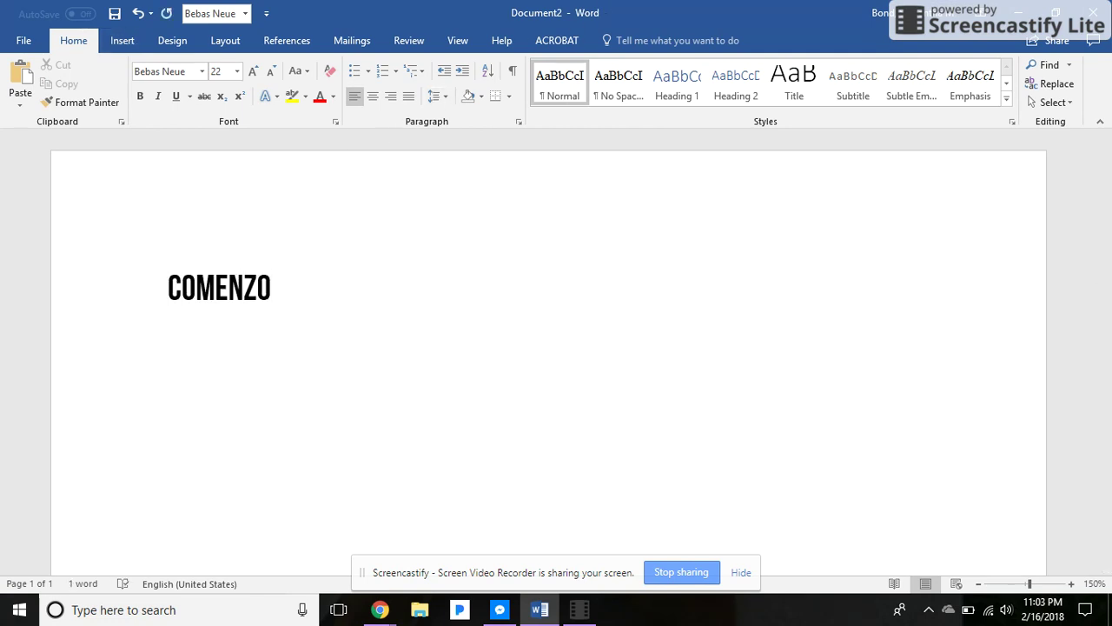
key("BackSpace")
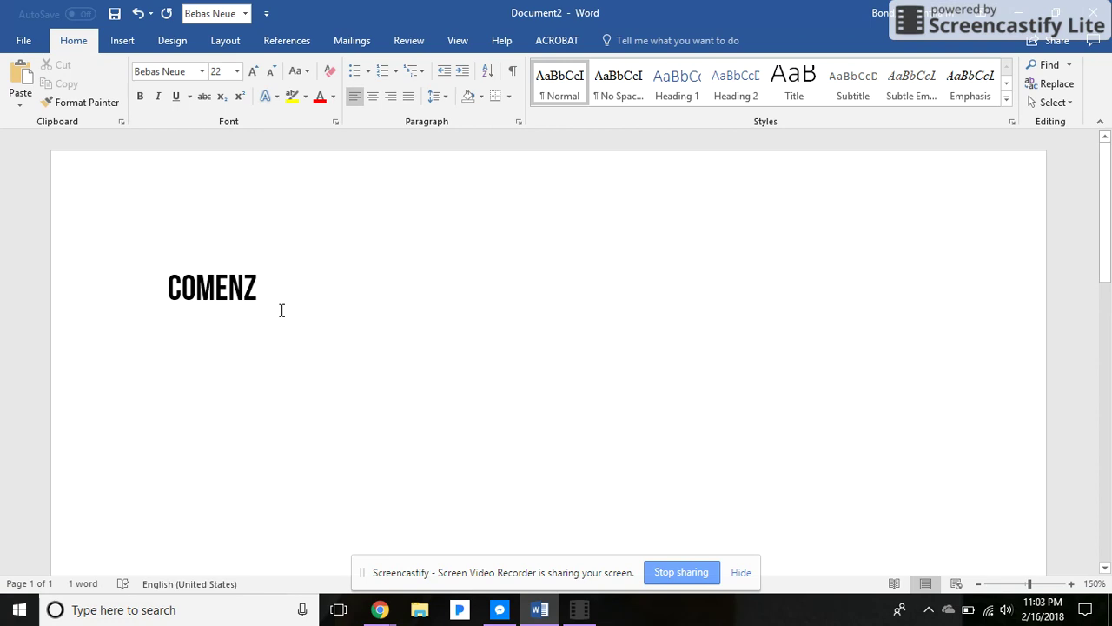
type("O")
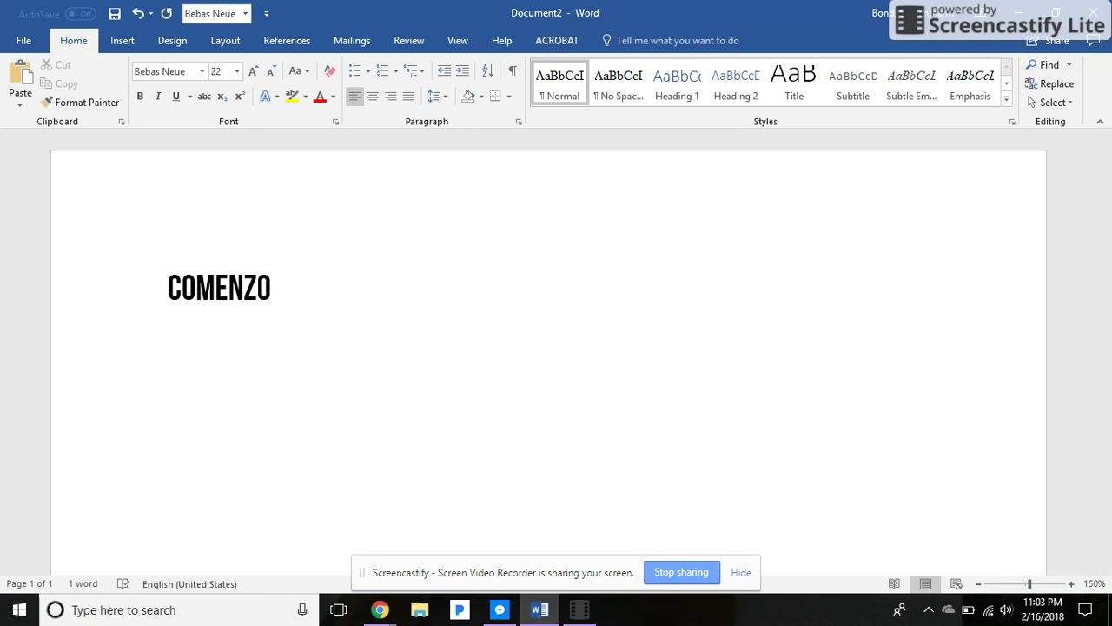
key("BackSpace")
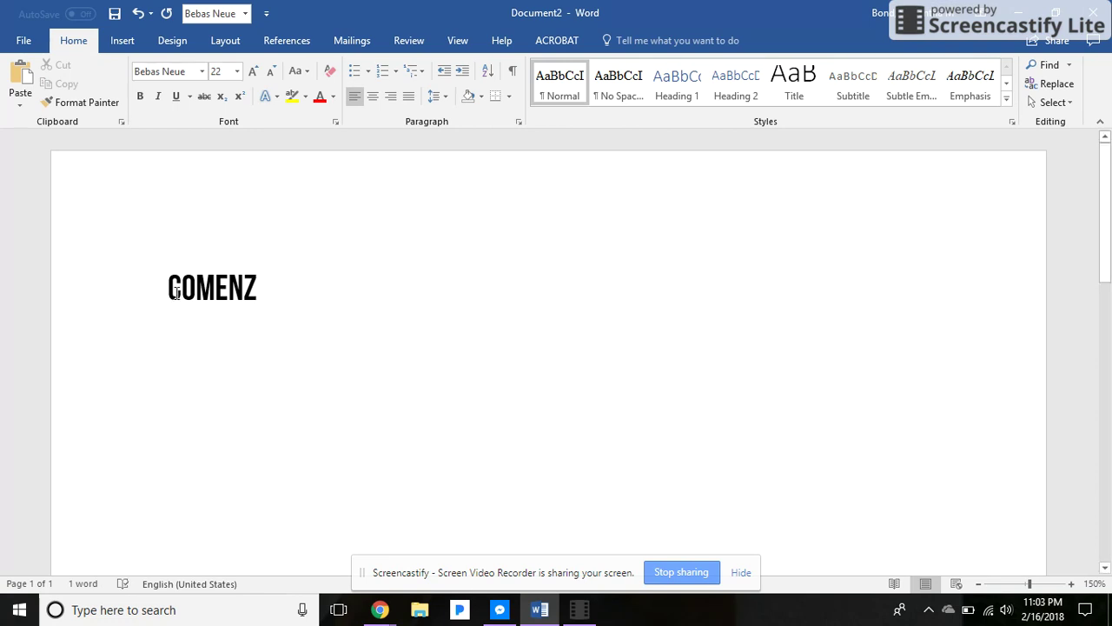
Step: Open the full Symbol chart and view the Autumn Moon font's characters, such as ň
left_click(122, 41)
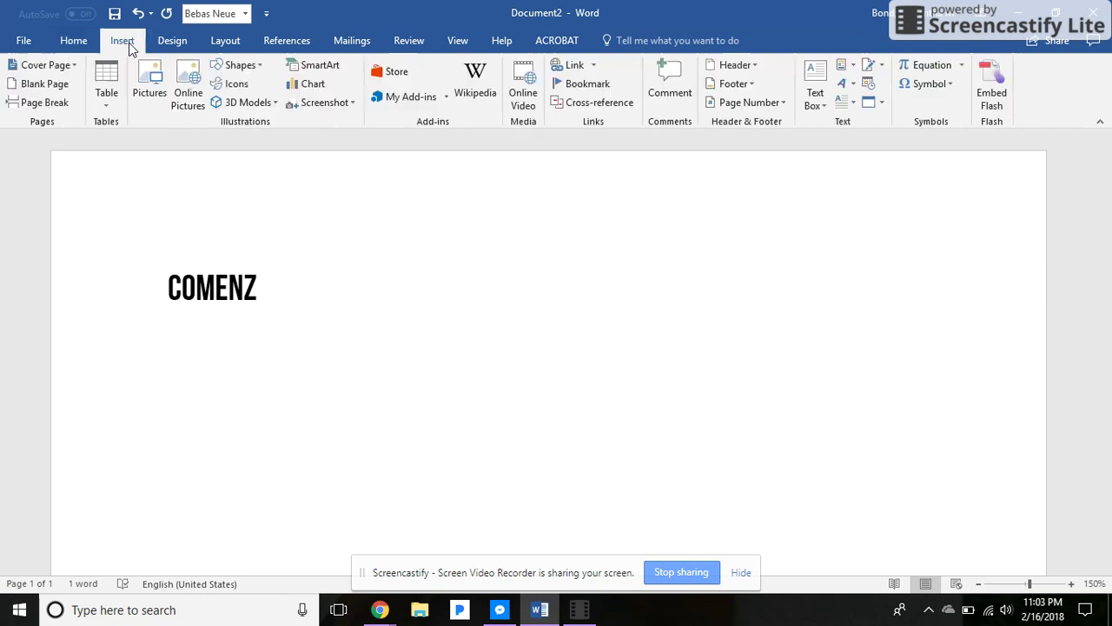
left_click(951, 85)
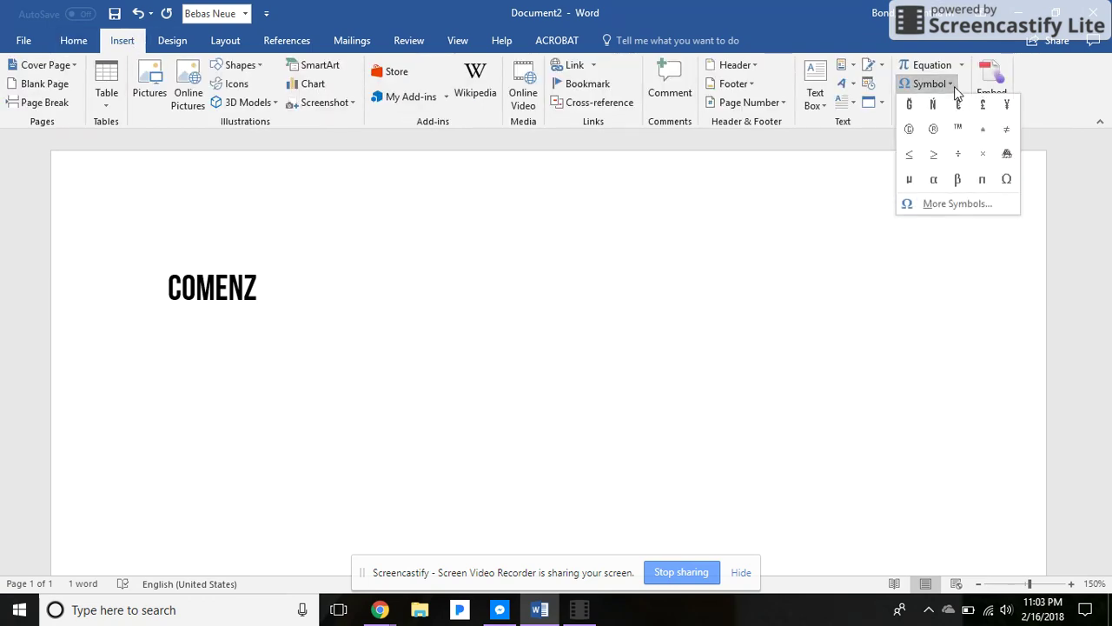
left_click(936, 205)
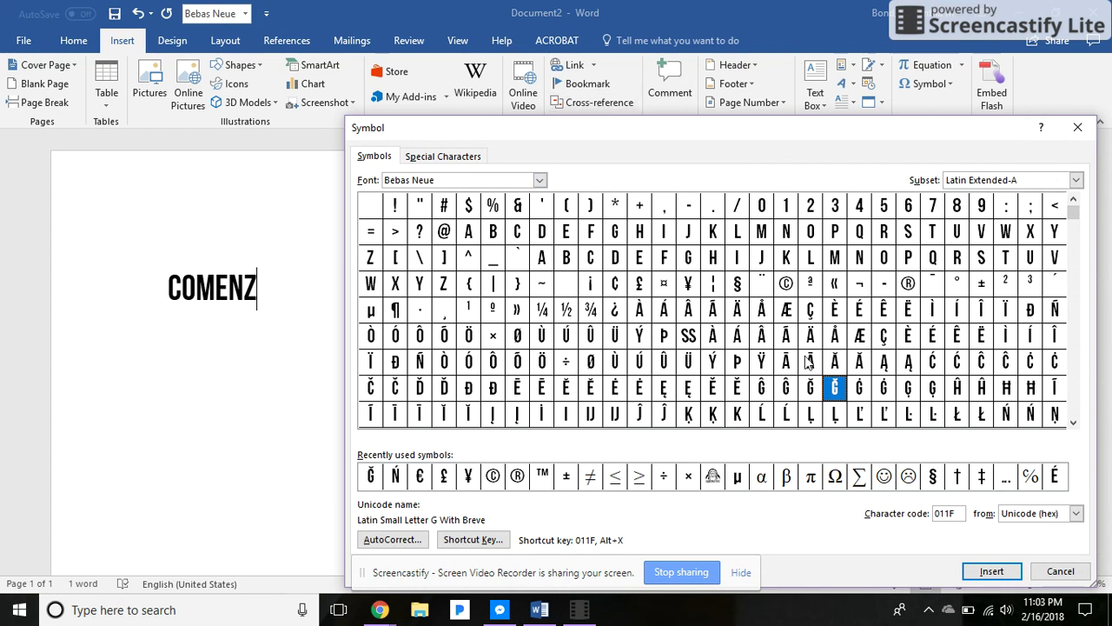
left_click(540, 181)
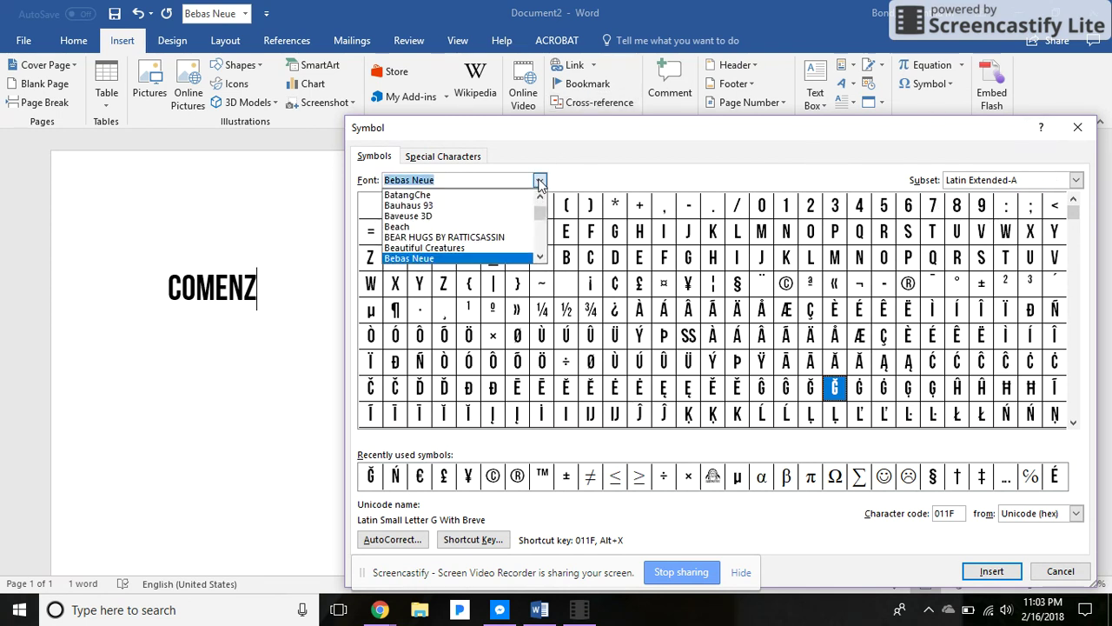
scroll(493, 237, "up", 8)
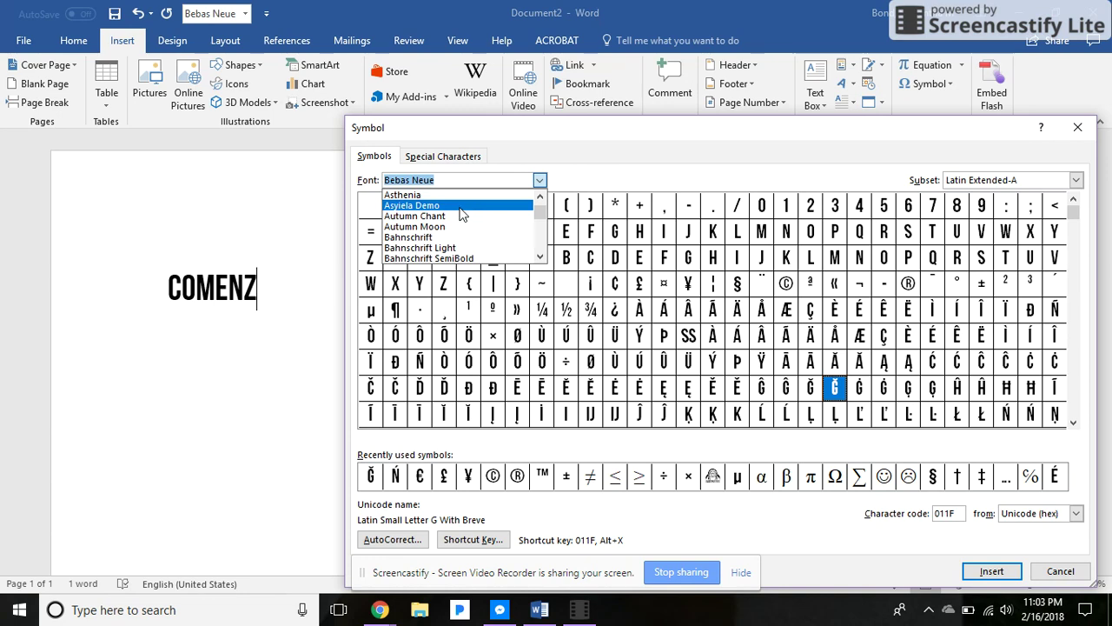
left_click(456, 227)
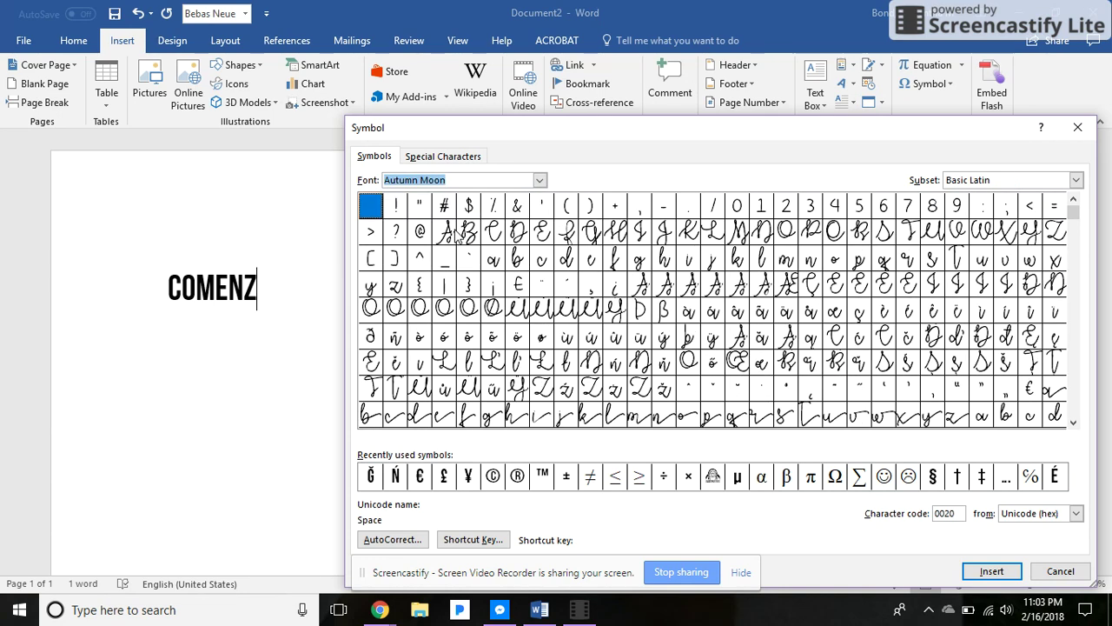
left_click(663, 366)
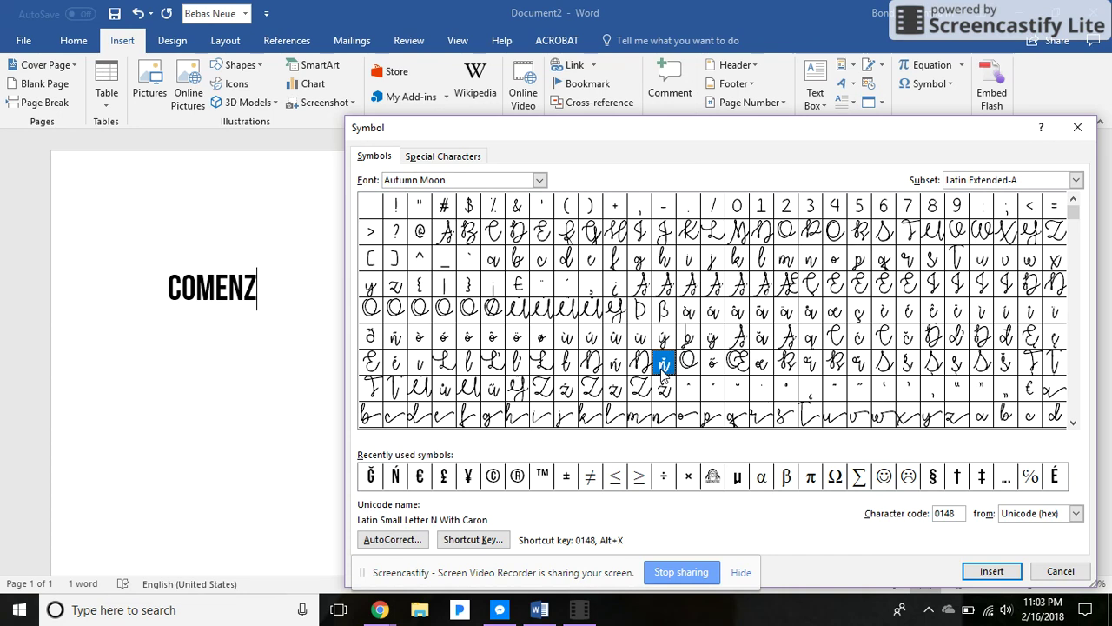
Step: Browse the Bookman Old Style and Bear Hugs character sets in the Symbol chart
left_click(540, 179)
scroll(460, 234, "down", 5)
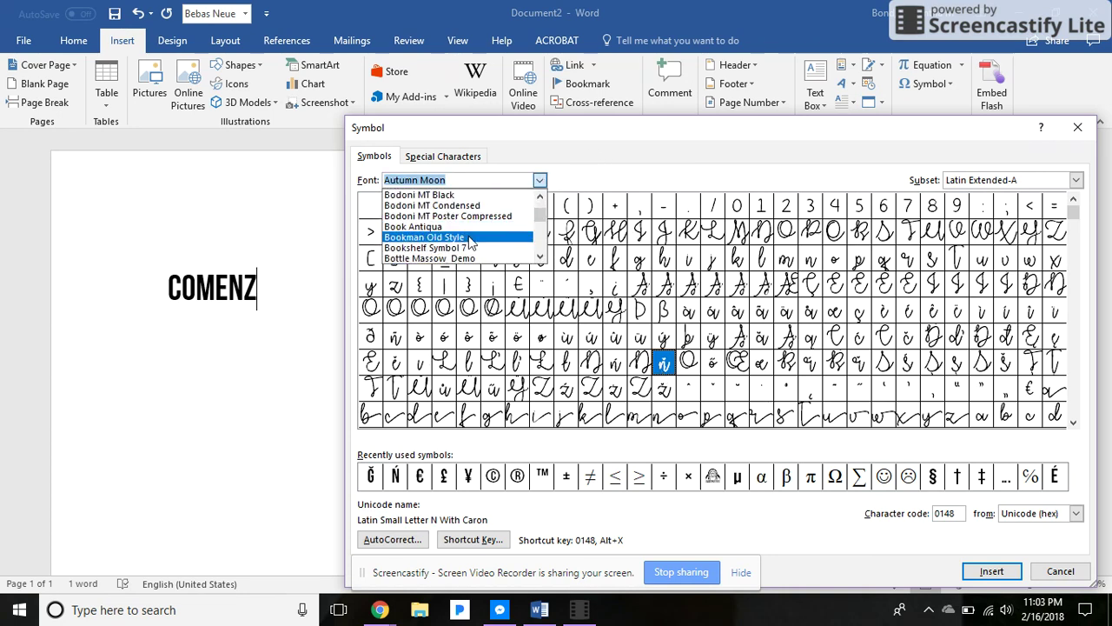
left_click(446, 246)
left_click(540, 180)
scroll(452, 226, "up", 3)
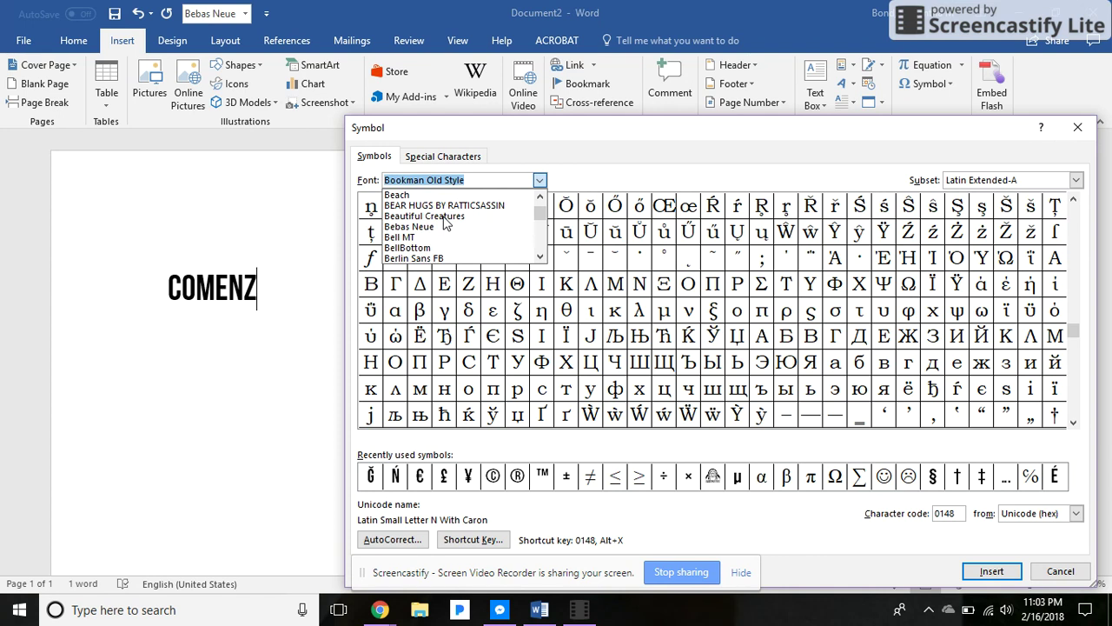
left_click(443, 206)
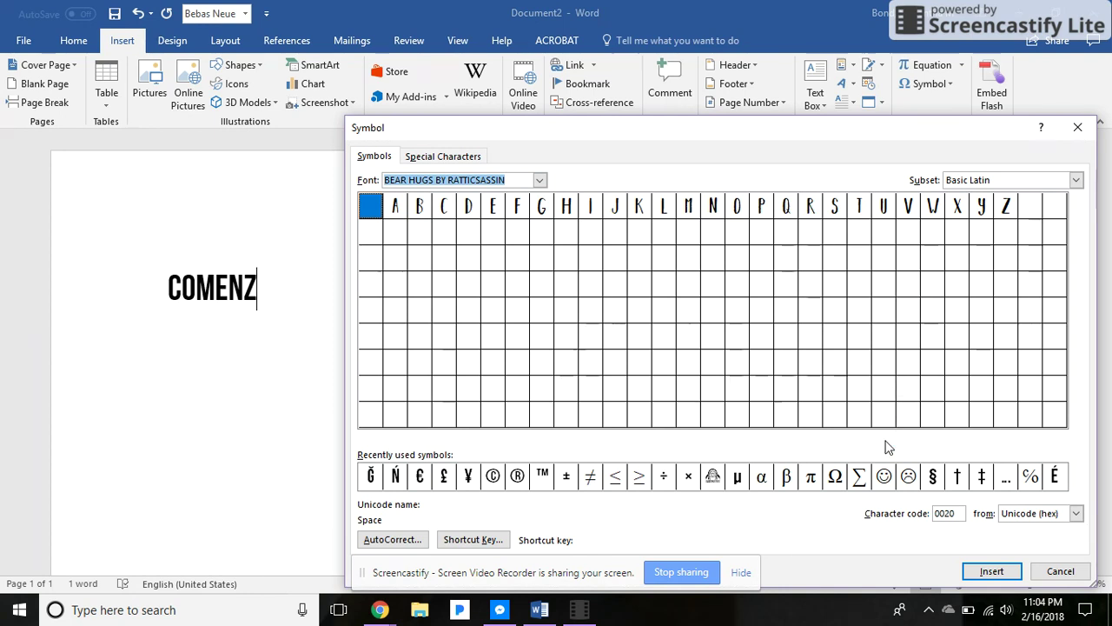
left_click(665, 206)
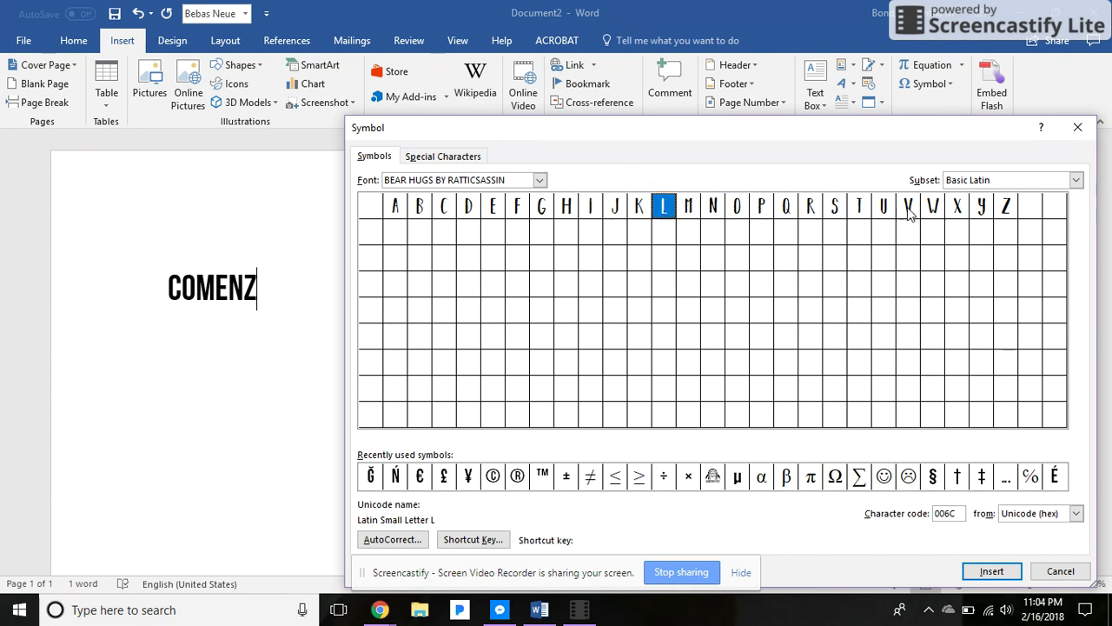
left_click(540, 180)
Step: Switch the Symbol chart to Bebas Neue and compare the O variants with macron, breve and double acute
left_click(448, 226)
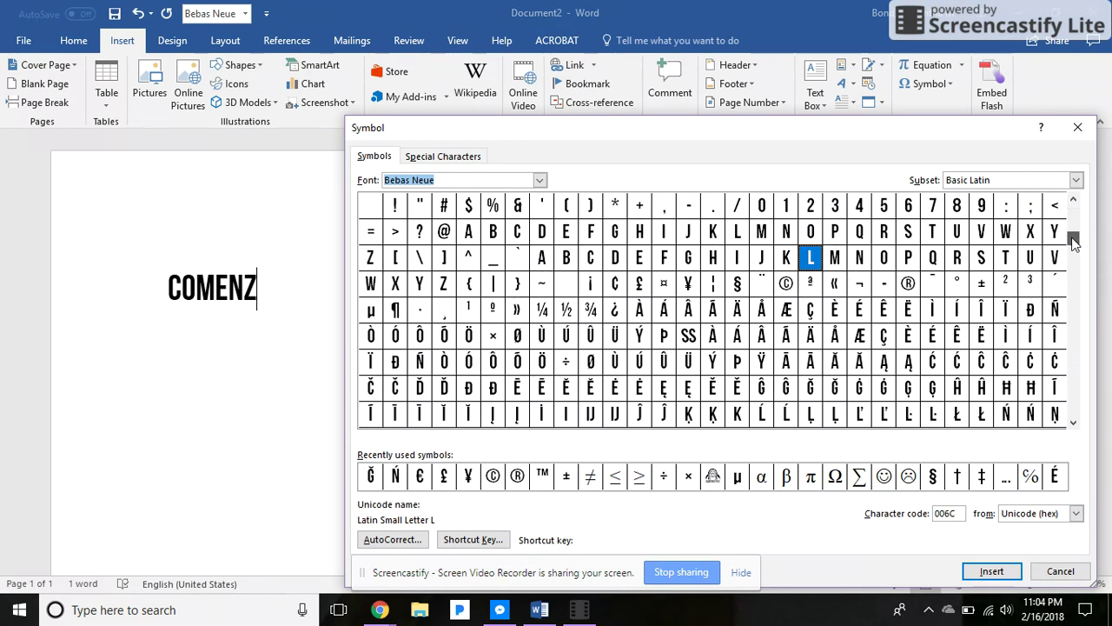
scroll(1075, 250, "down", 1)
scroll(1075, 251, "up", 1)
scroll(1078, 306, "down", 5)
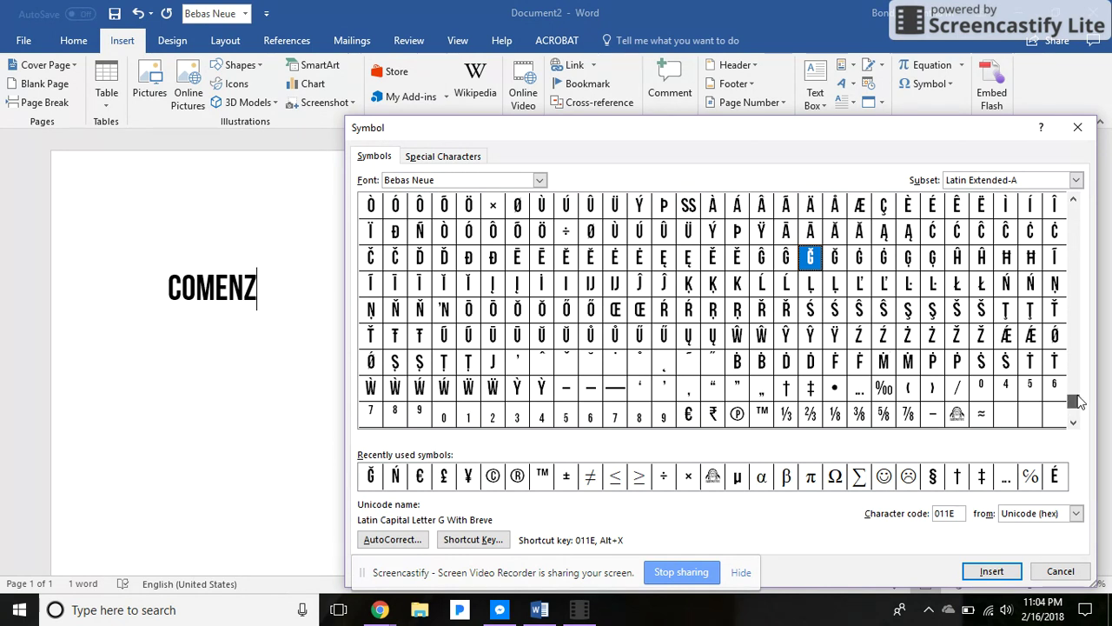
left_click_drag(1078, 407, 1084, 335)
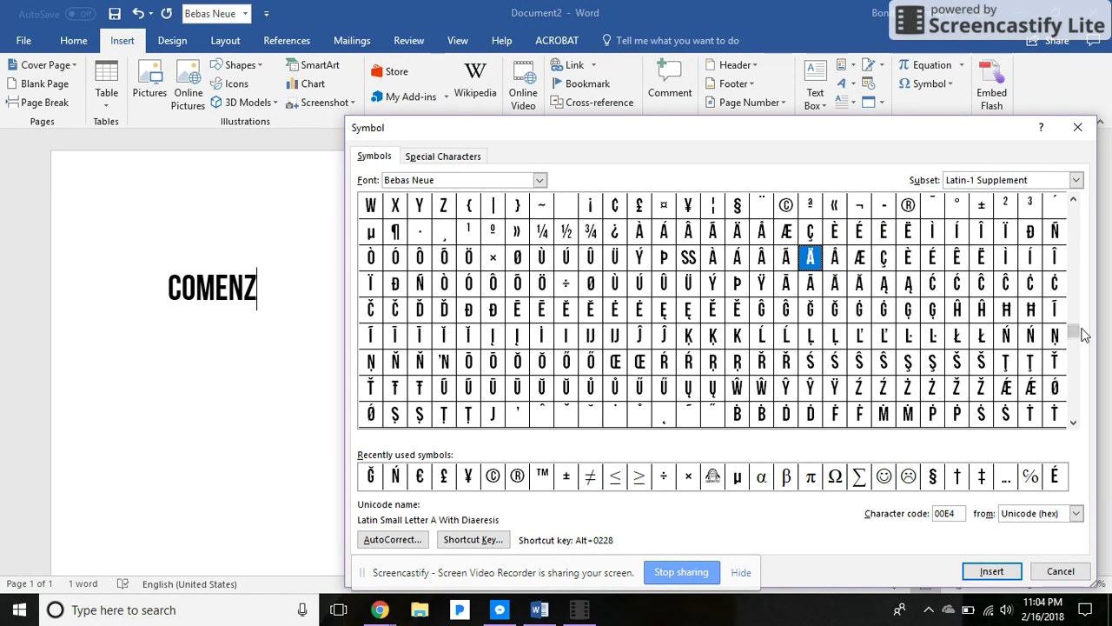
left_click(468, 363)
left_click(493, 363)
left_click(517, 362)
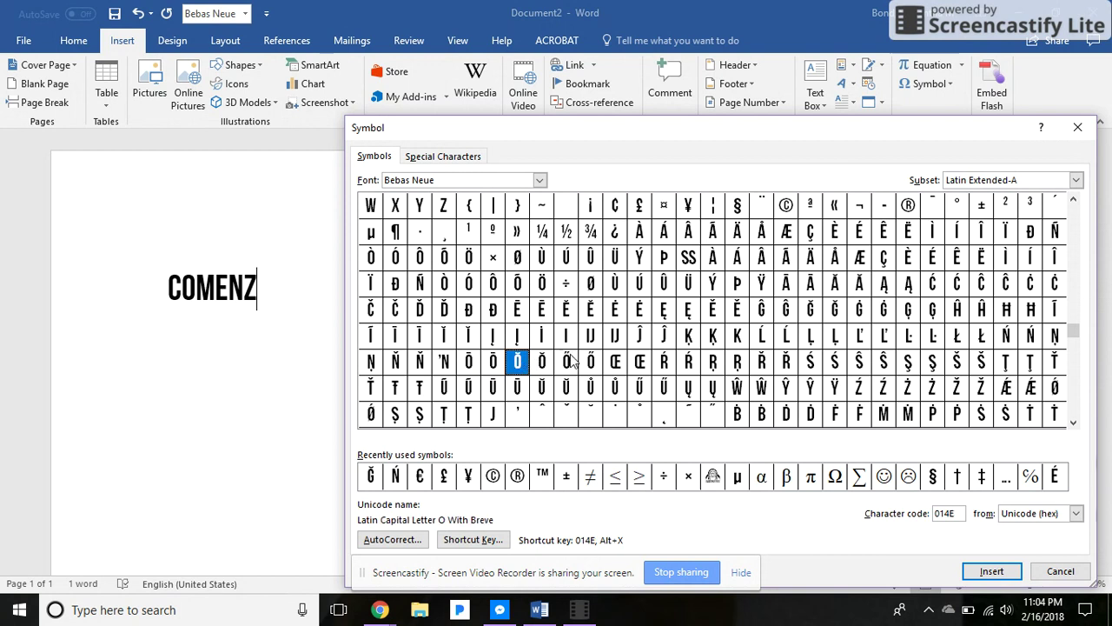
left_click(566, 362)
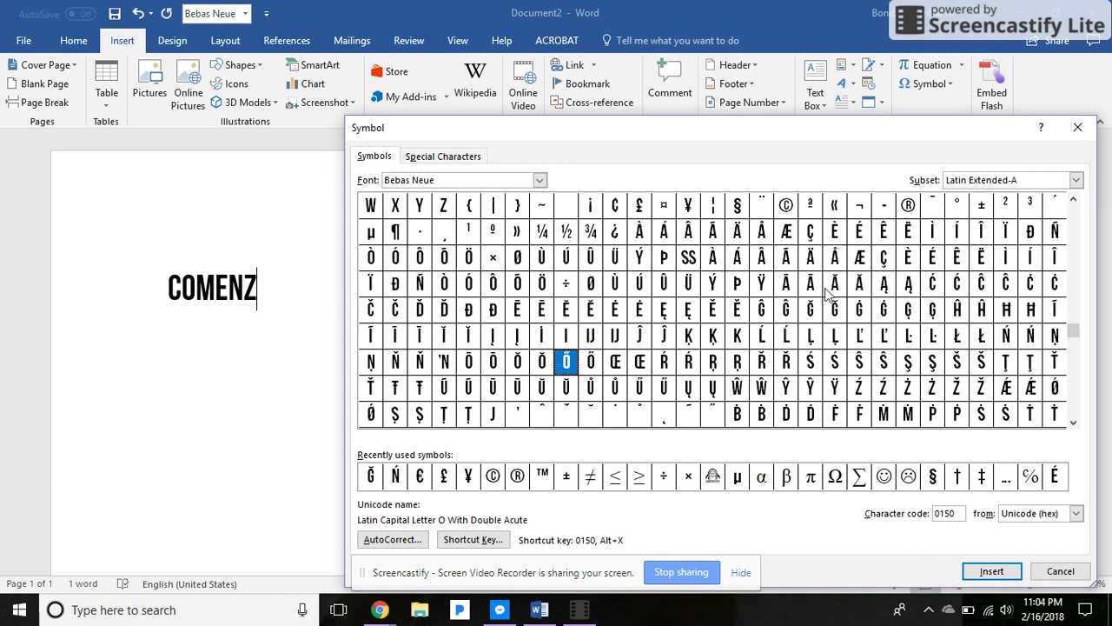
Step: Select the o with acute (00F3) in the Latin-1 Supplement subset, then return to the document
left_click(468, 284)
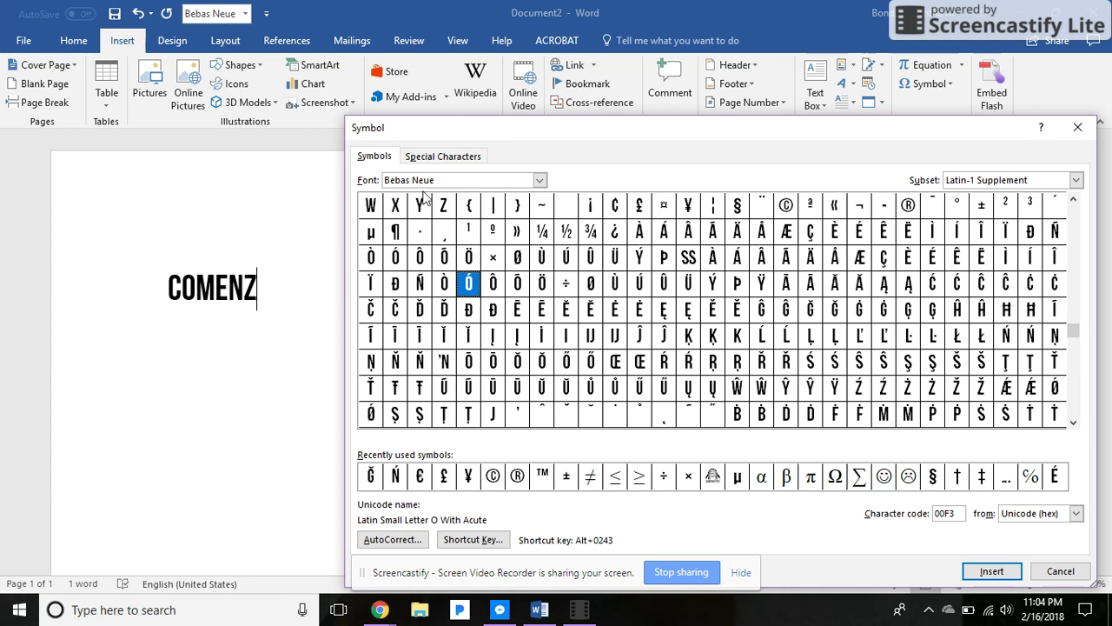
left_click(990, 179)
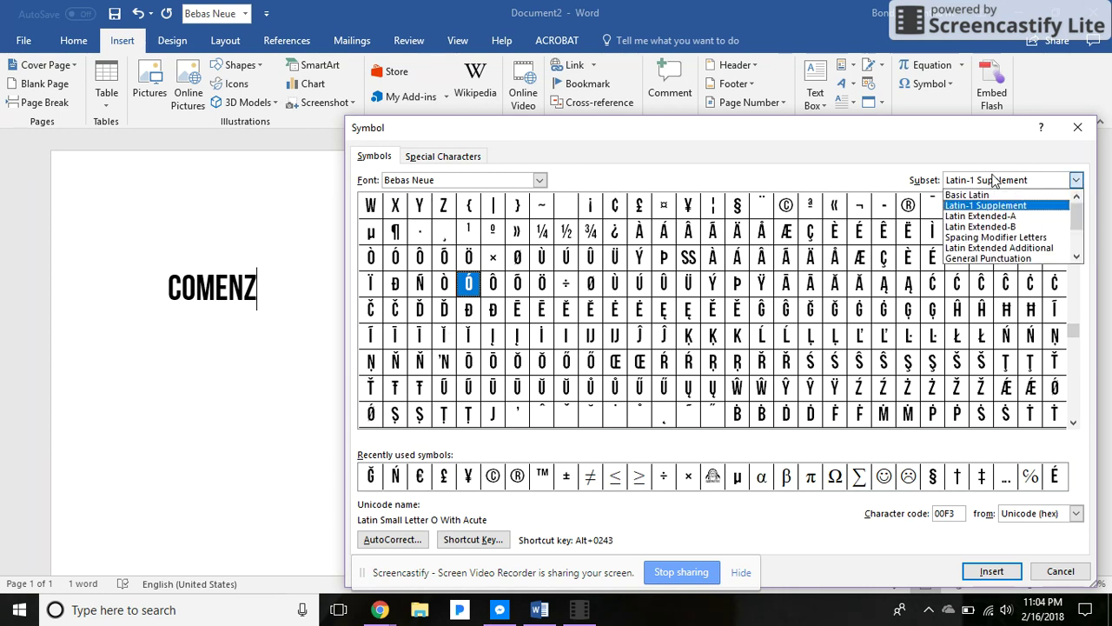
left_click(967, 201)
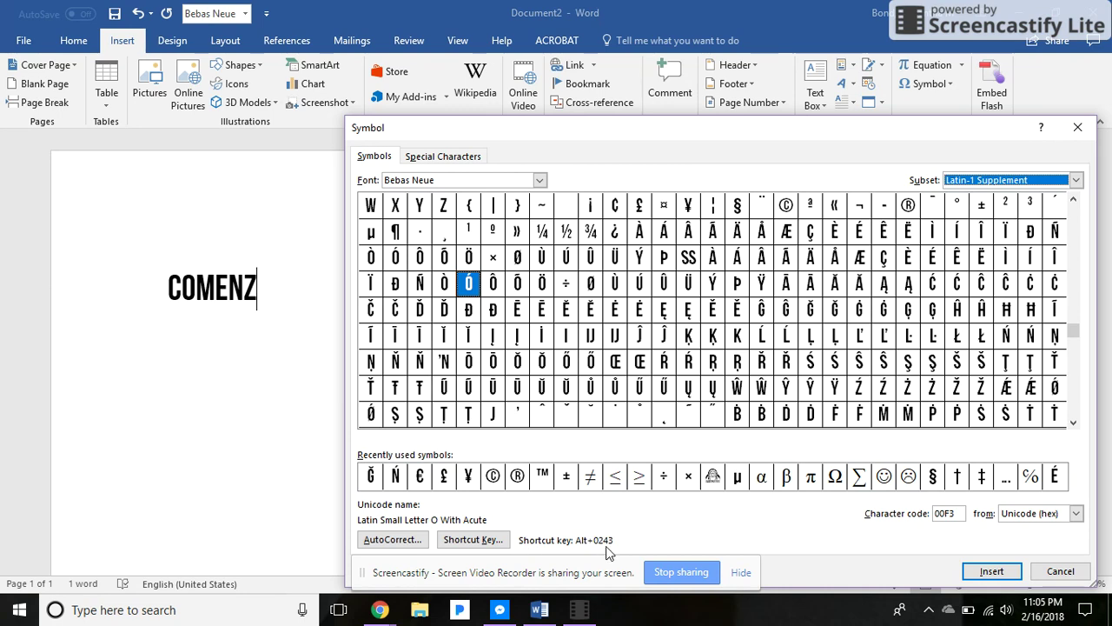
left_click(295, 291)
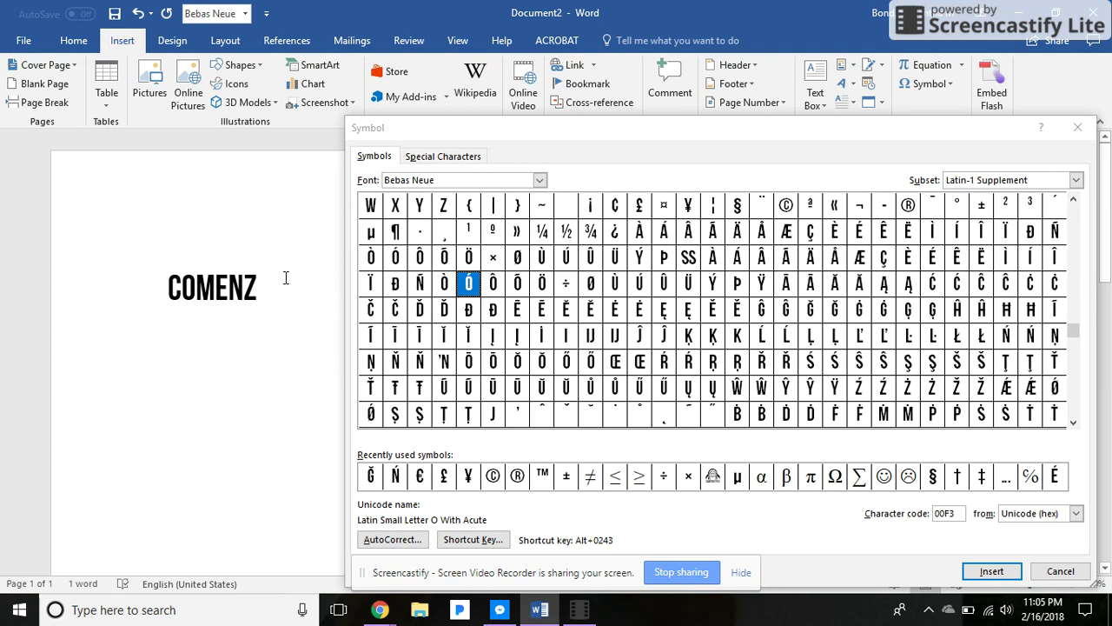
Step: Enter ó with the Alt code 0243 so the Word document reads COMENZÓ
key("alt")
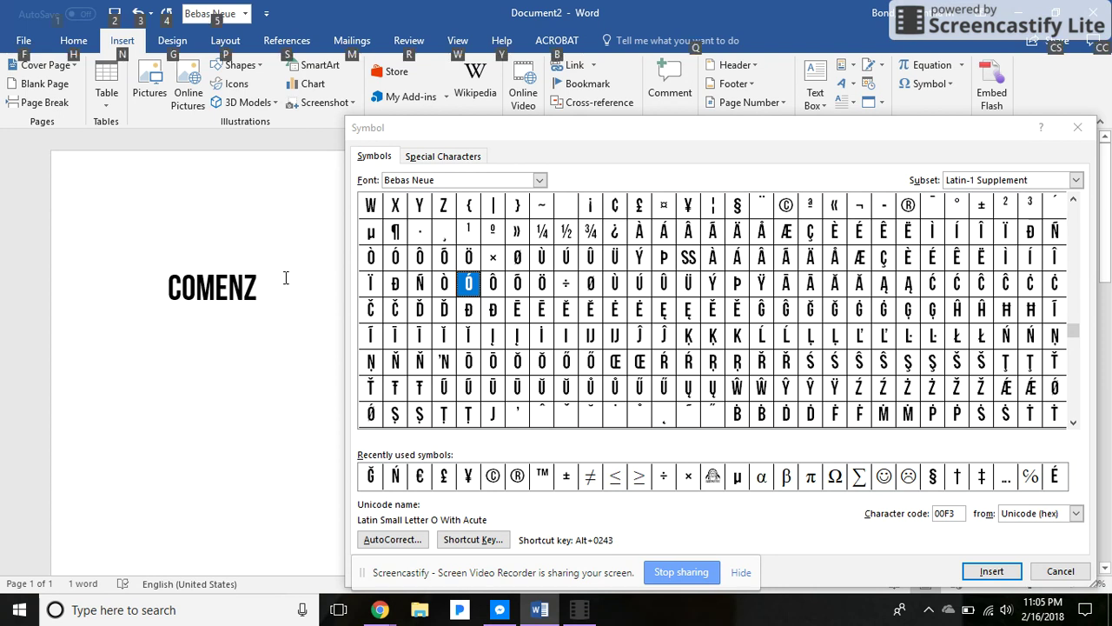
key("alt")
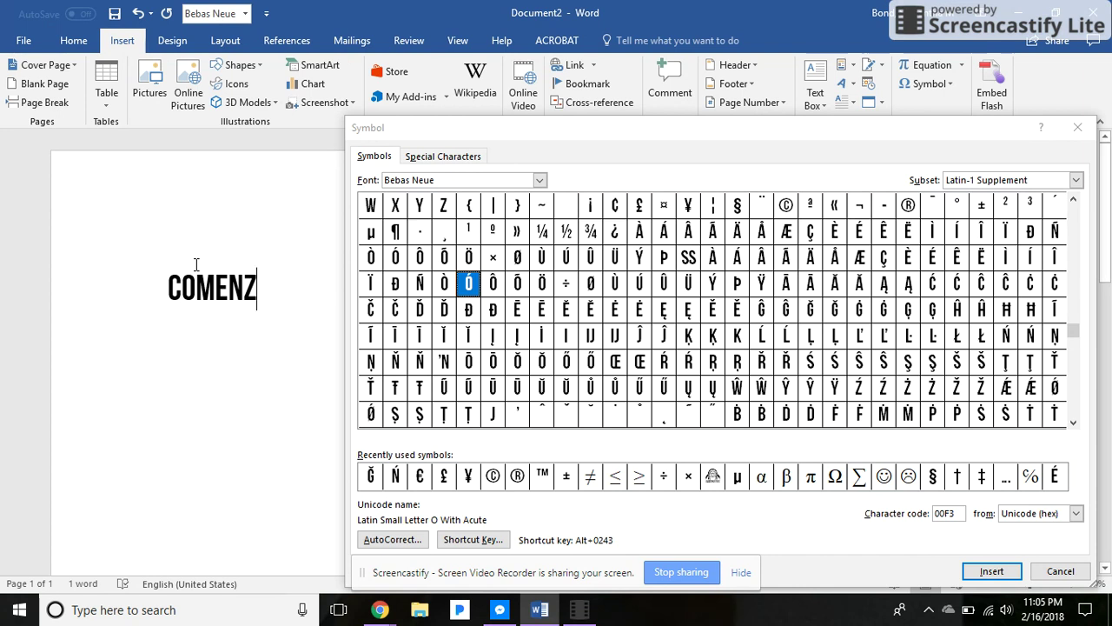
type("ó")
left_click_drag(287, 281, 136, 291)
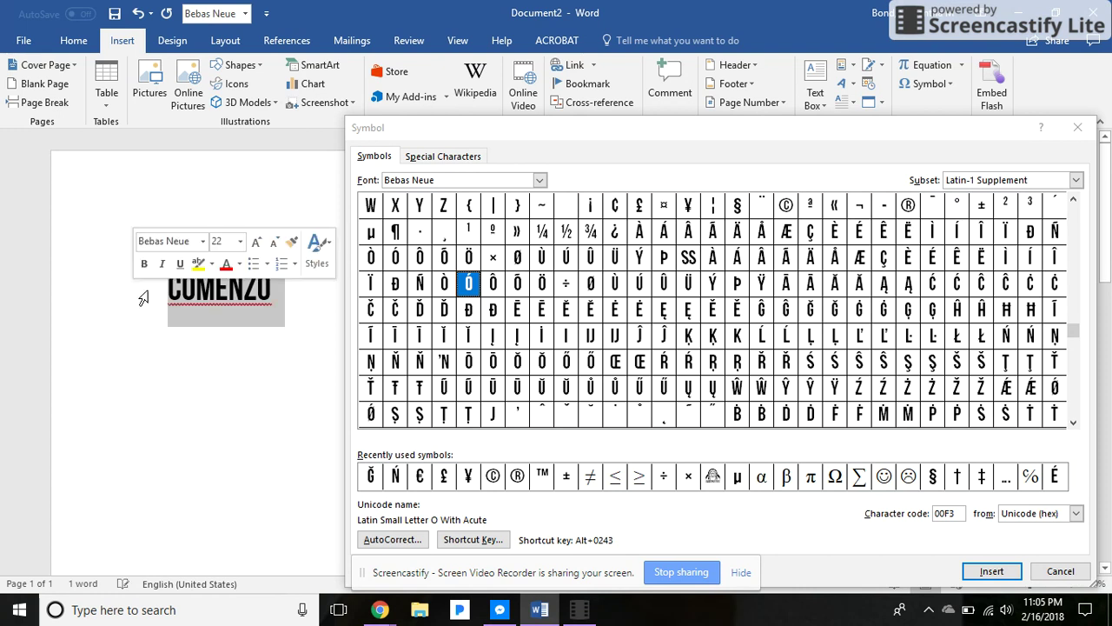
left_click(278, 320)
left_click(352, 334)
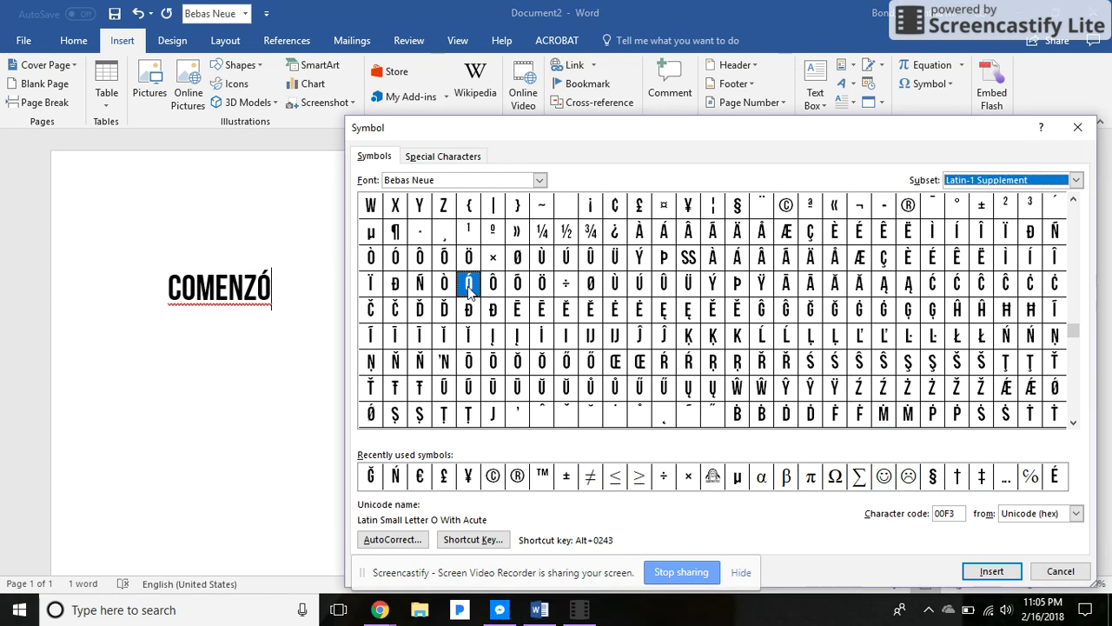
left_click(473, 311)
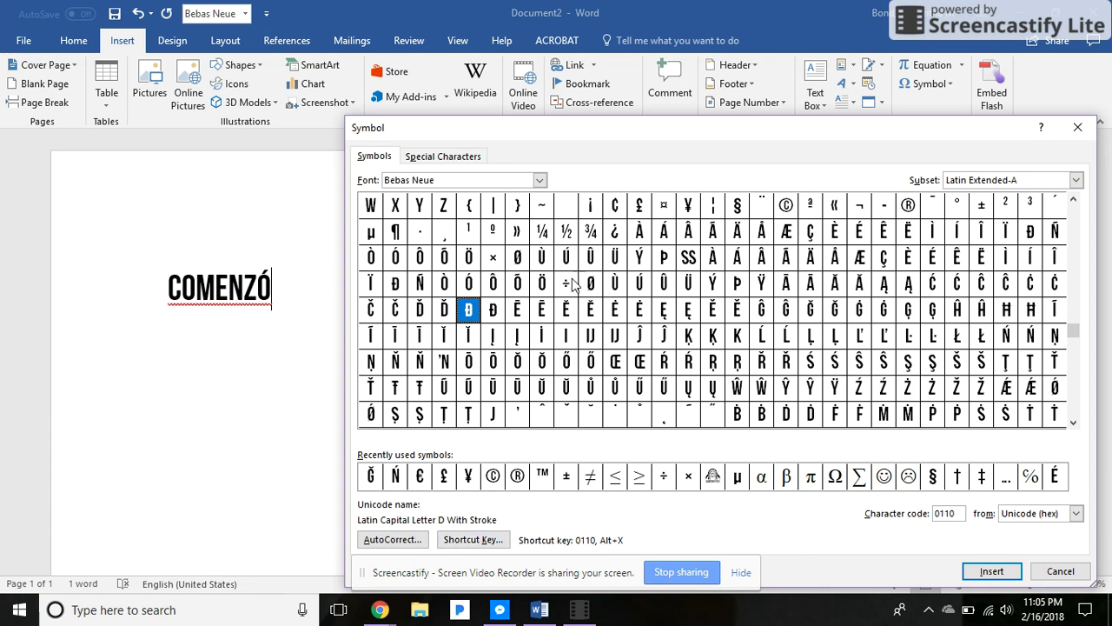
Step: Browse accented characters in the Symbol chart, including ĵ, ú, ė, ĕ, ē and ò
left_click(657, 347)
left_click(635, 282)
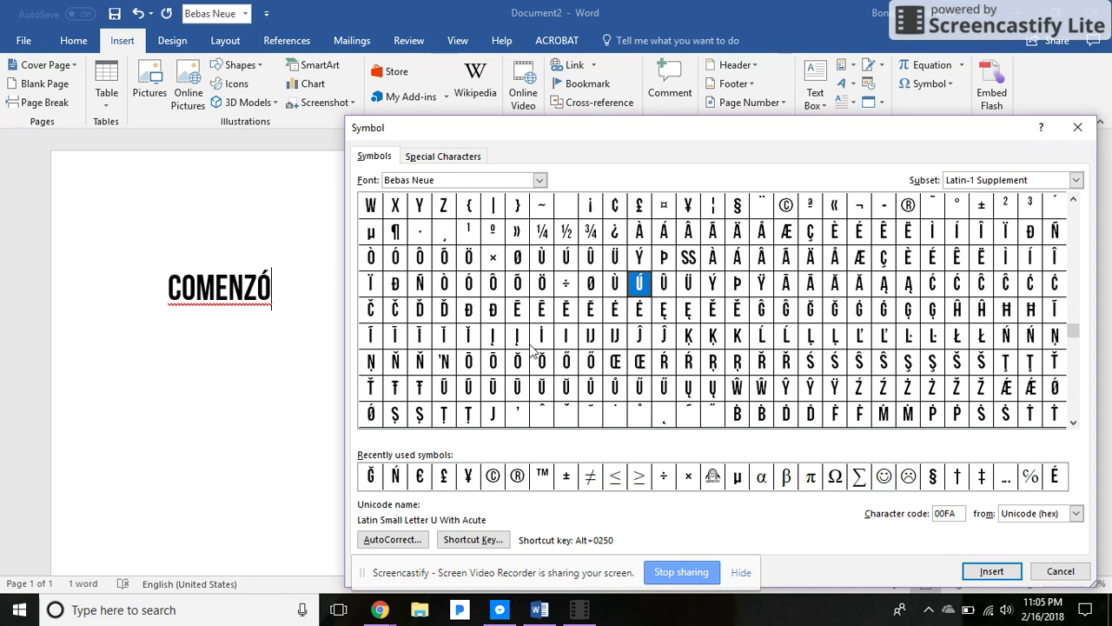
left_click(639, 314)
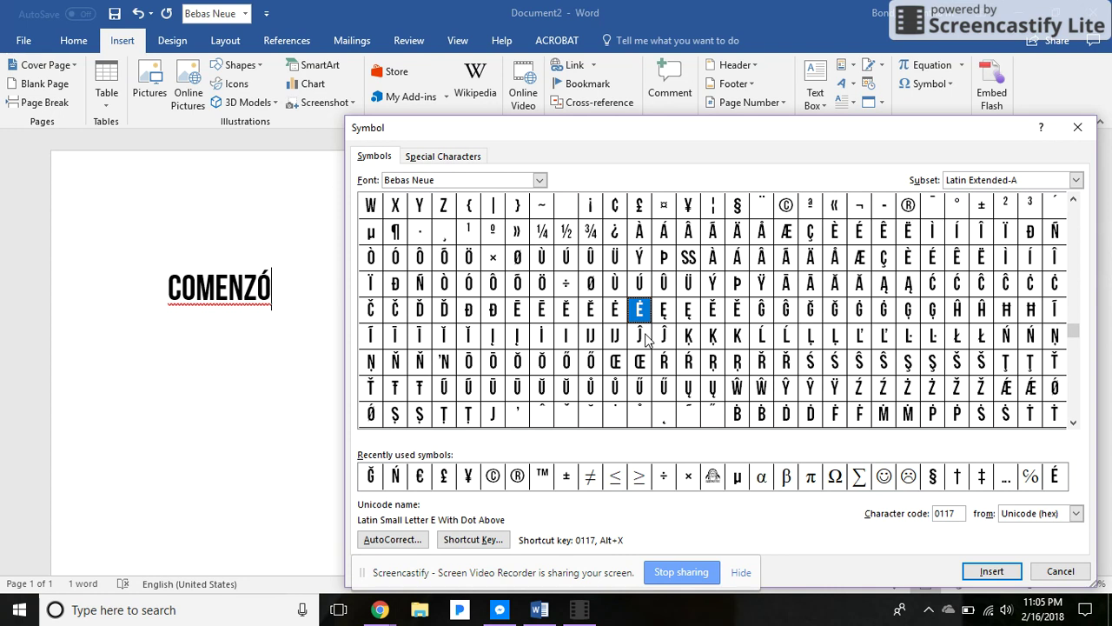
left_click(614, 313)
left_click(590, 311)
left_click(542, 311)
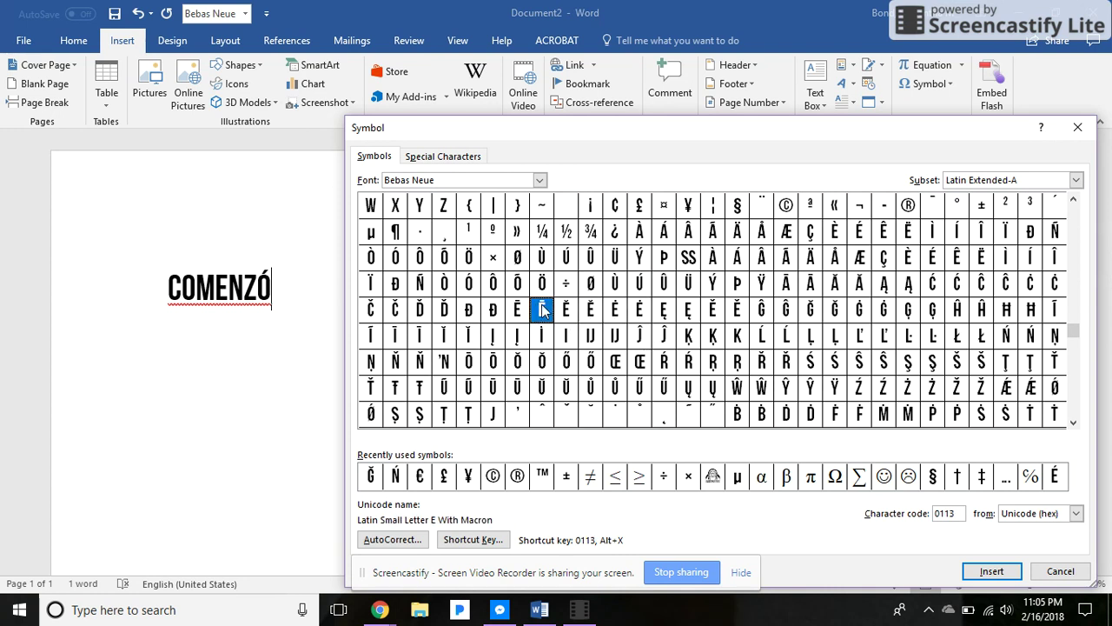
left_click(520, 313)
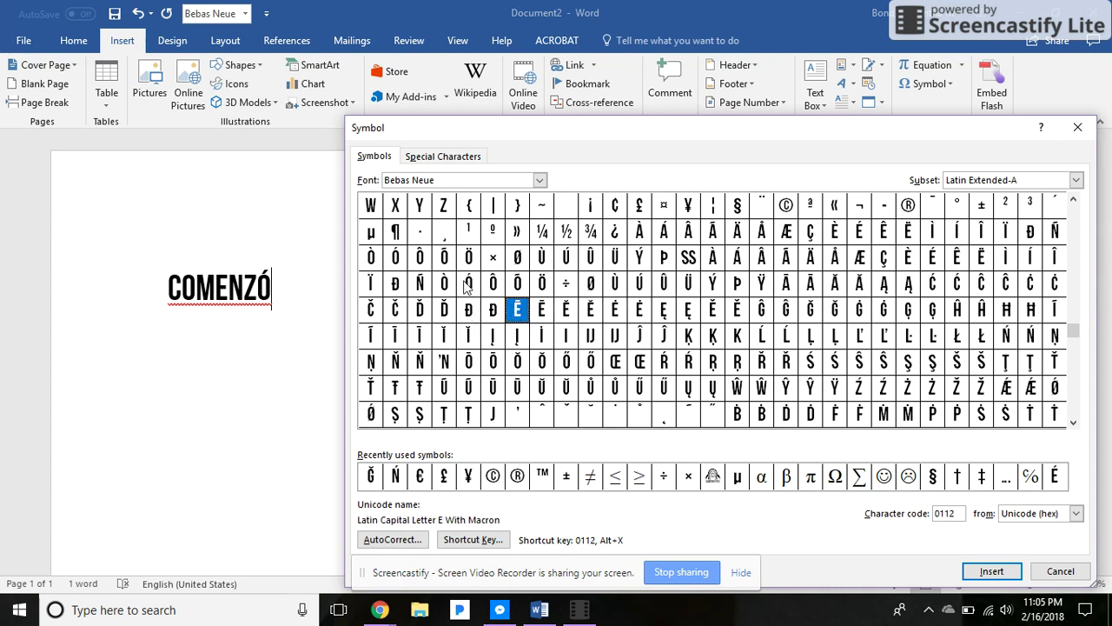
left_click(443, 281)
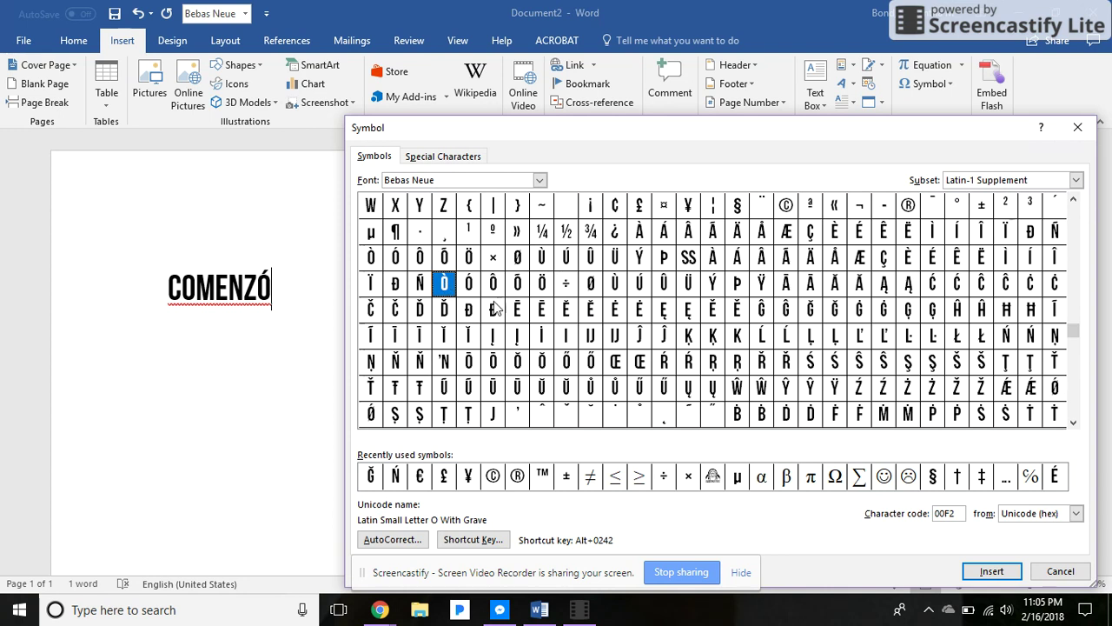
Step: Insert ŏ (014F) after COMENZÓ, close the Symbol chart and select the whole word
left_click(542, 361)
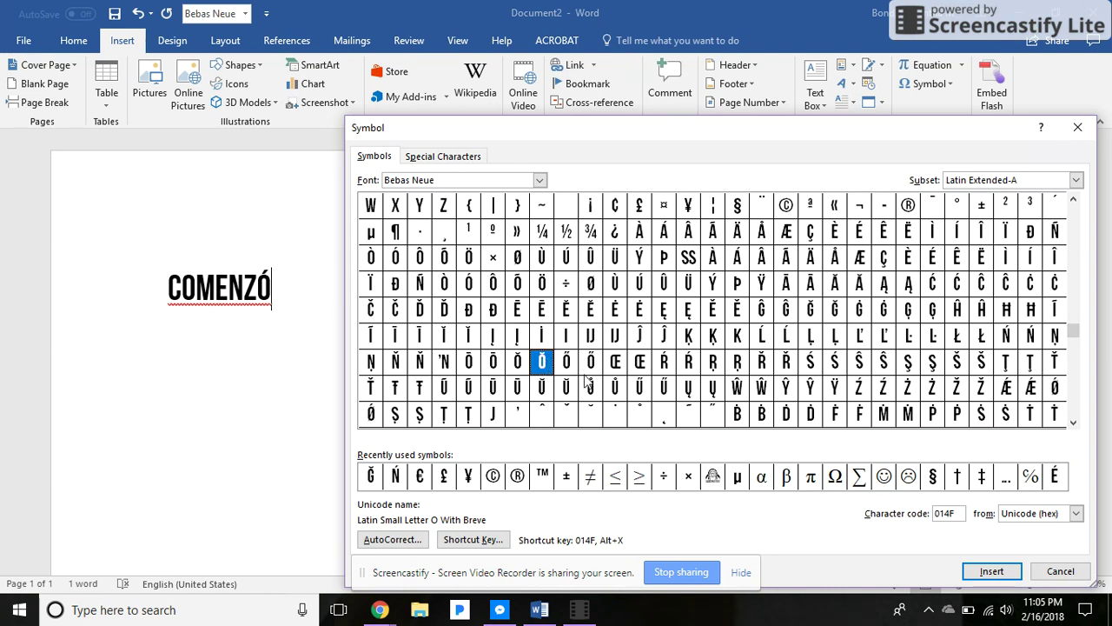
left_click(992, 571)
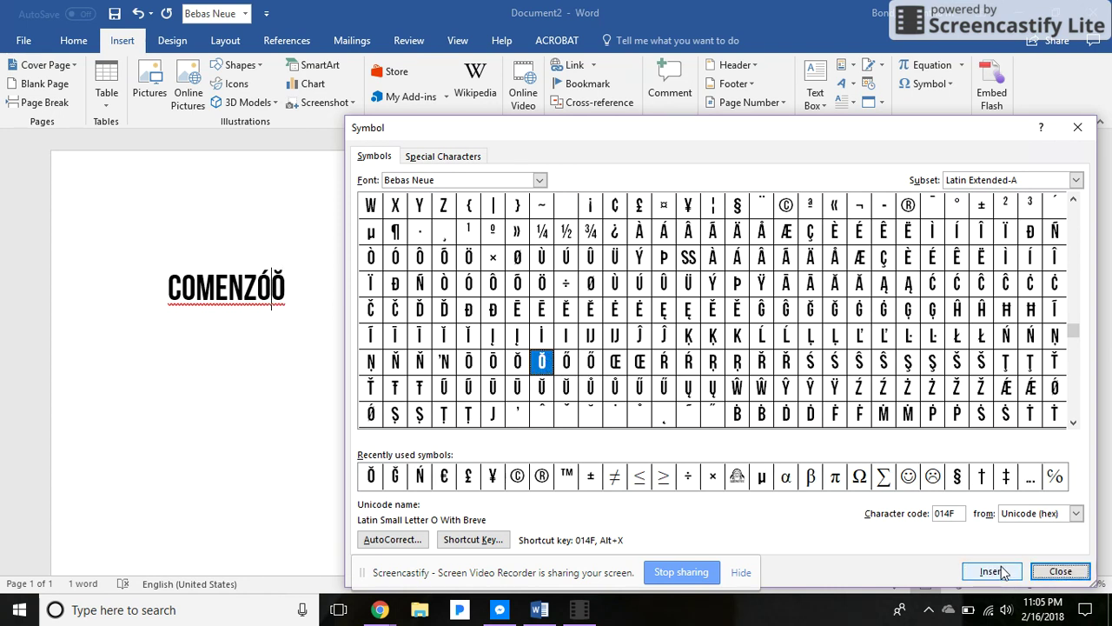
left_click(1060, 571)
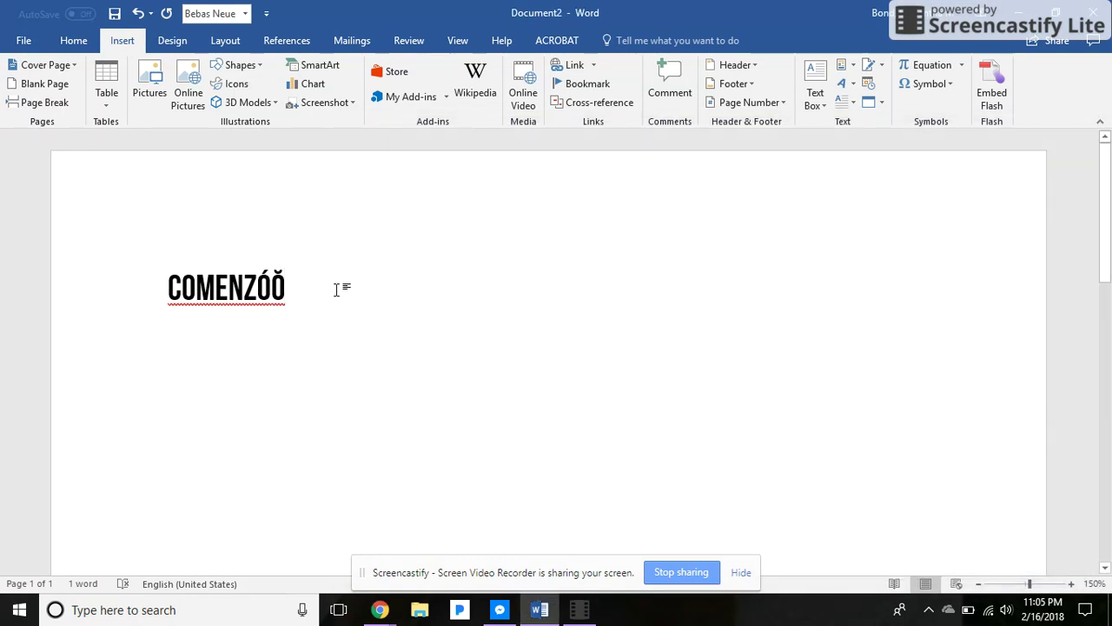
left_click_drag(338, 290, 77, 266)
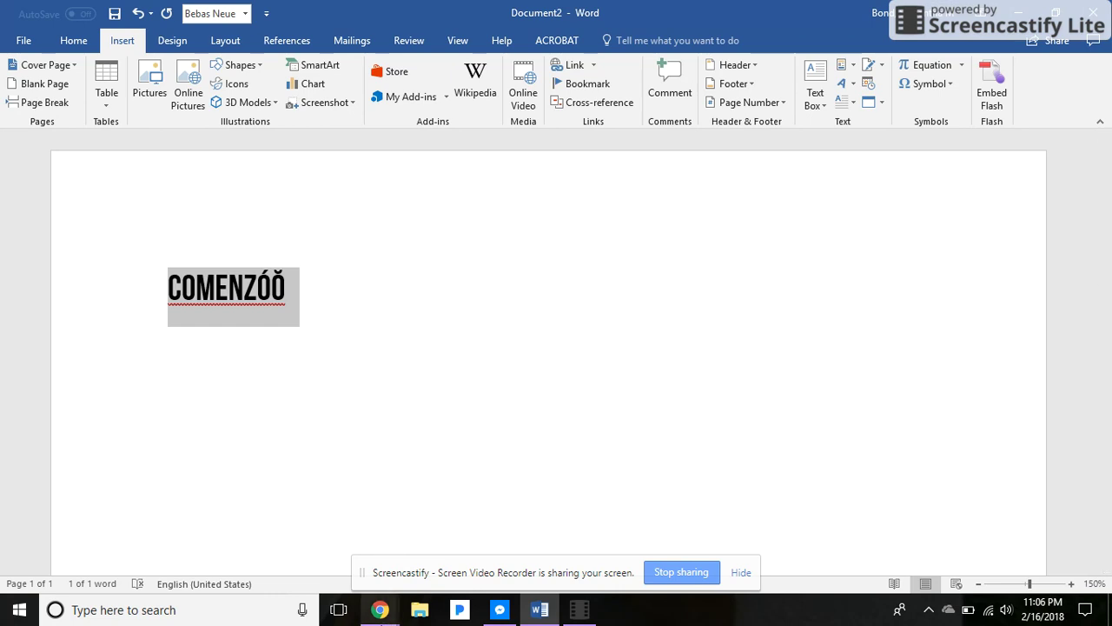
left_click(380, 609)
Step: Paste the word as a Cricut text object, move it up-left and enlarge it to about 9.234 × 2.569 in
left_click(338, 559)
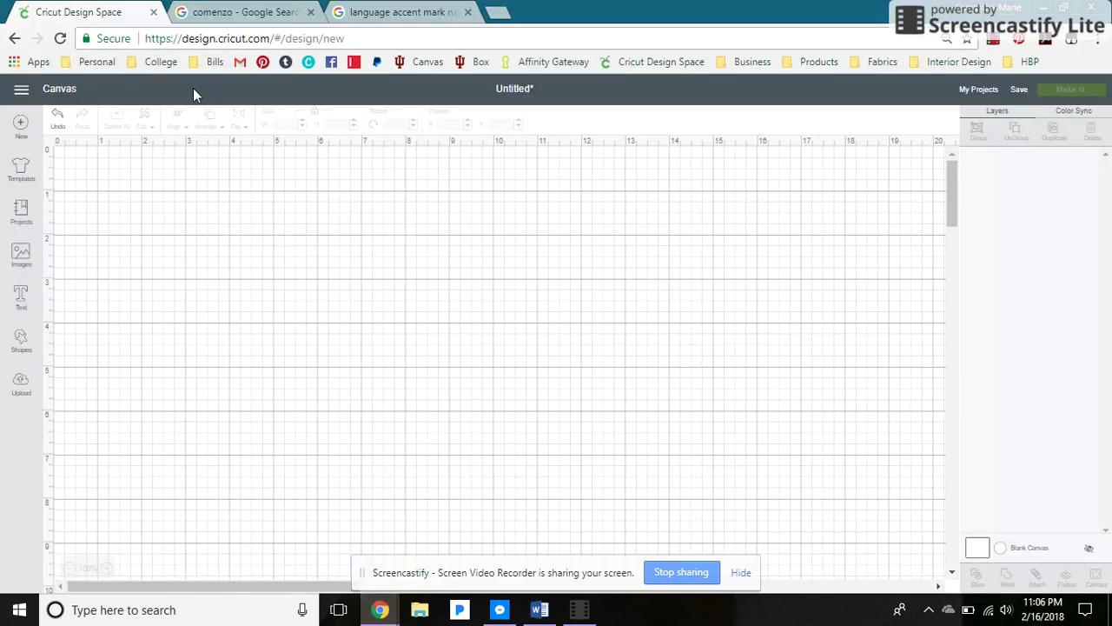
left_click(21, 299)
type("comenzó")
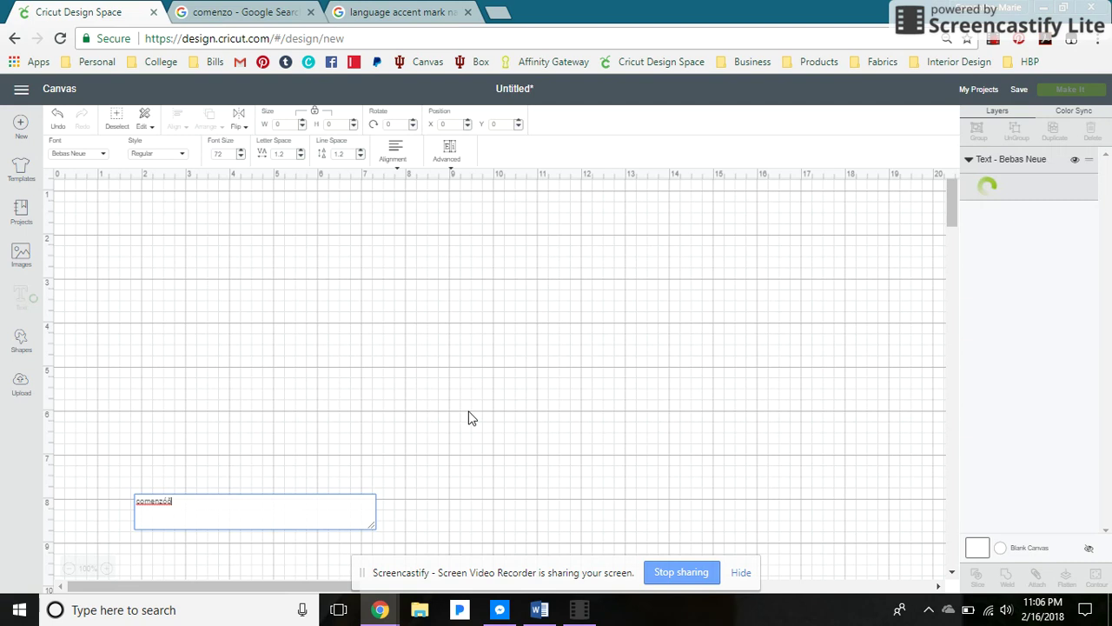
left_click(470, 417)
left_click_drag(281, 494, 557, 420)
left_click(614, 378)
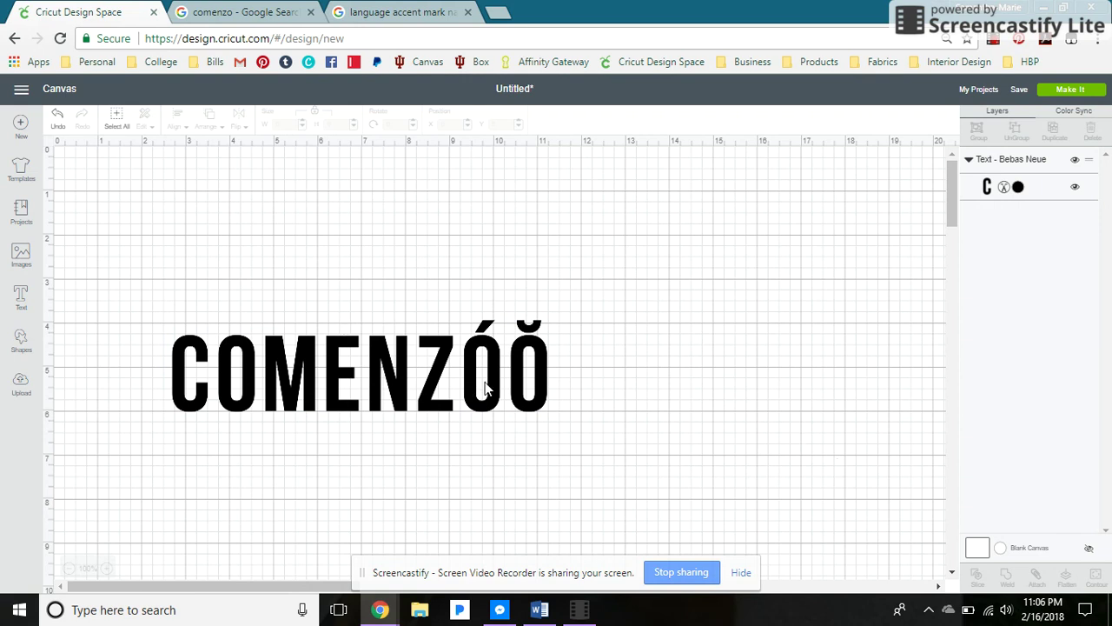
left_click_drag(487, 389, 445, 308)
left_click_drag(529, 365, 618, 386)
left_click(618, 386)
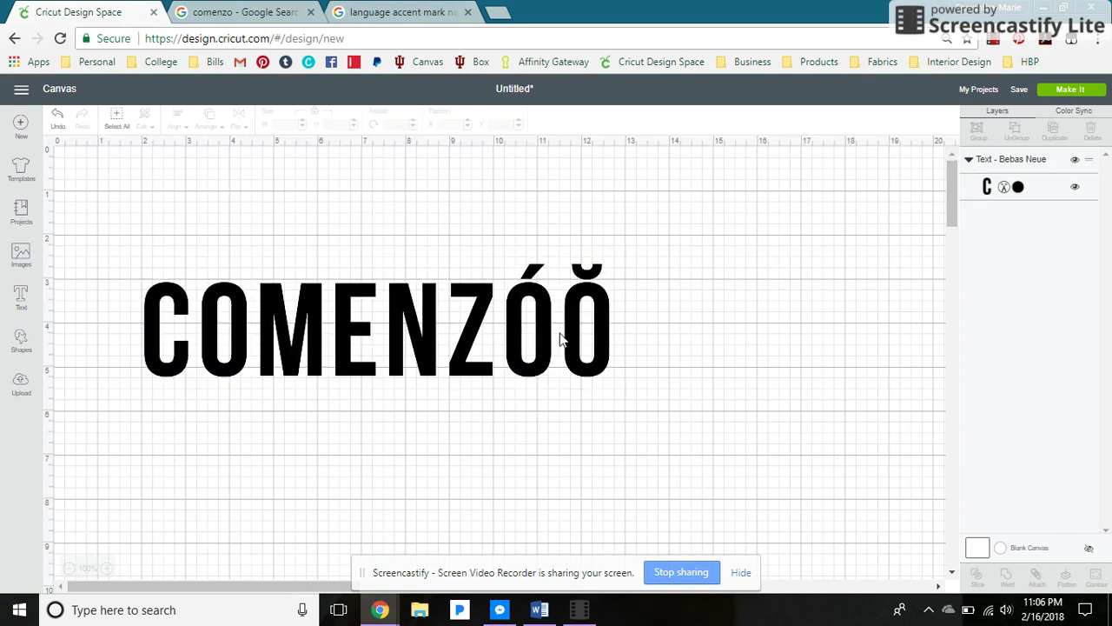
left_click(537, 330)
Step: Delete the trailing ŏ from the Cricut text so it reads COMENZÓ, then return to Word
double_click(537, 329)
key("BackSpace")
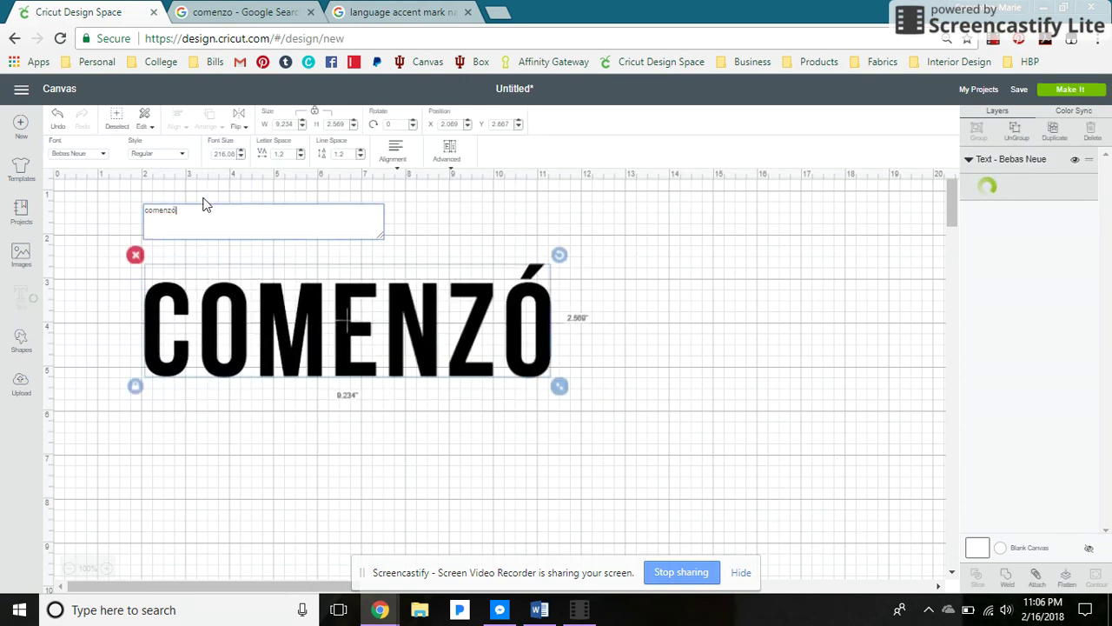
left_click(675, 325)
double_click(423, 317)
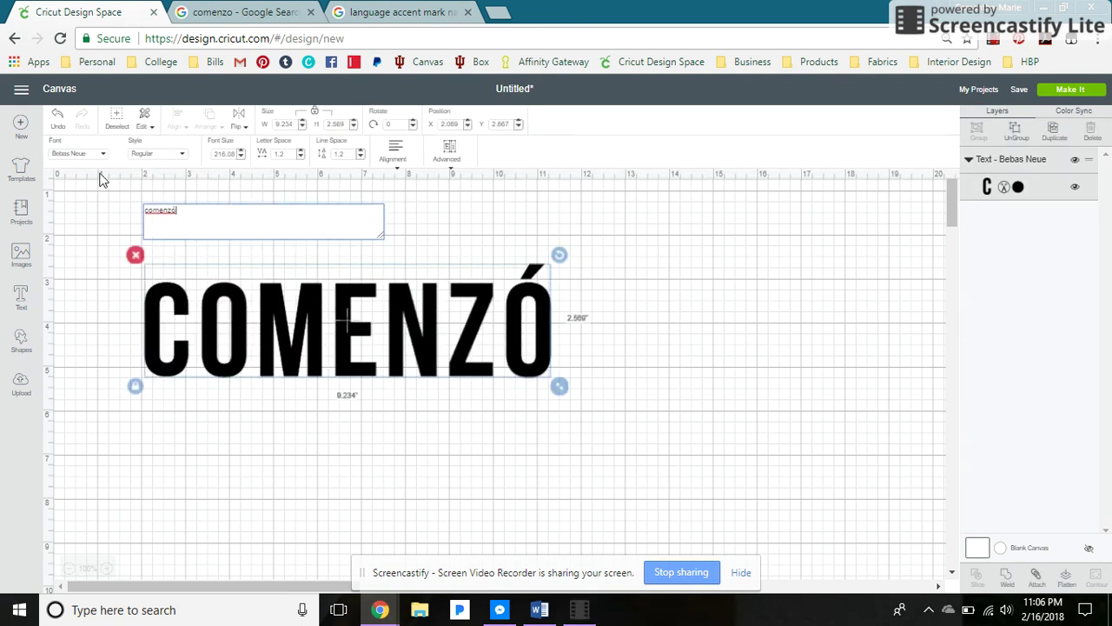
key("ctrl+a")
left_click(347, 207)
left_click(650, 351)
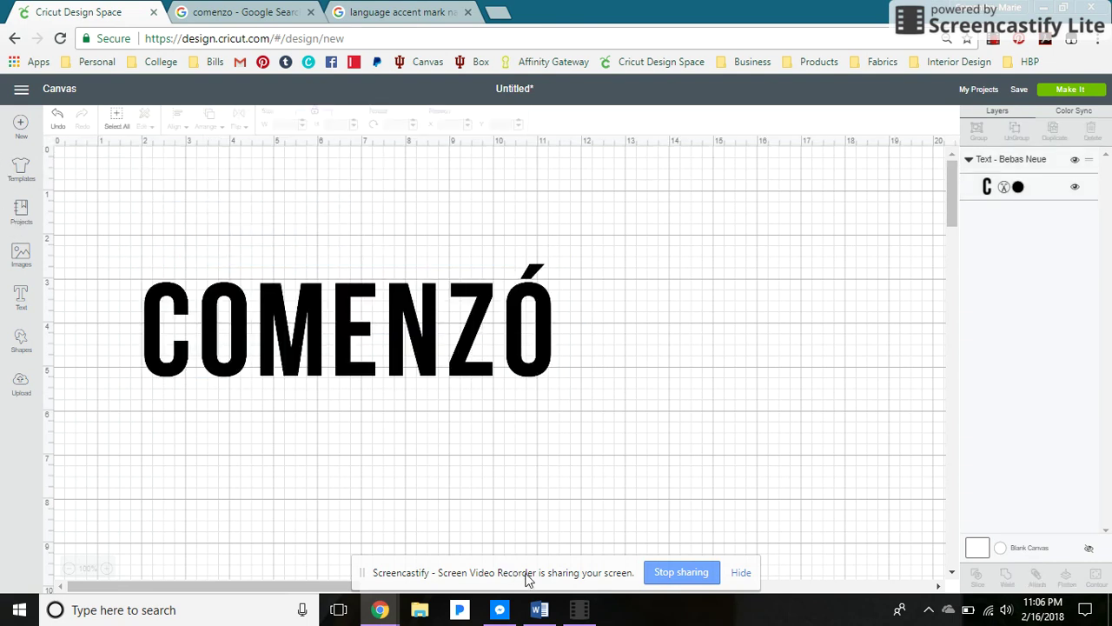
left_click(542, 609)
left_click(739, 381)
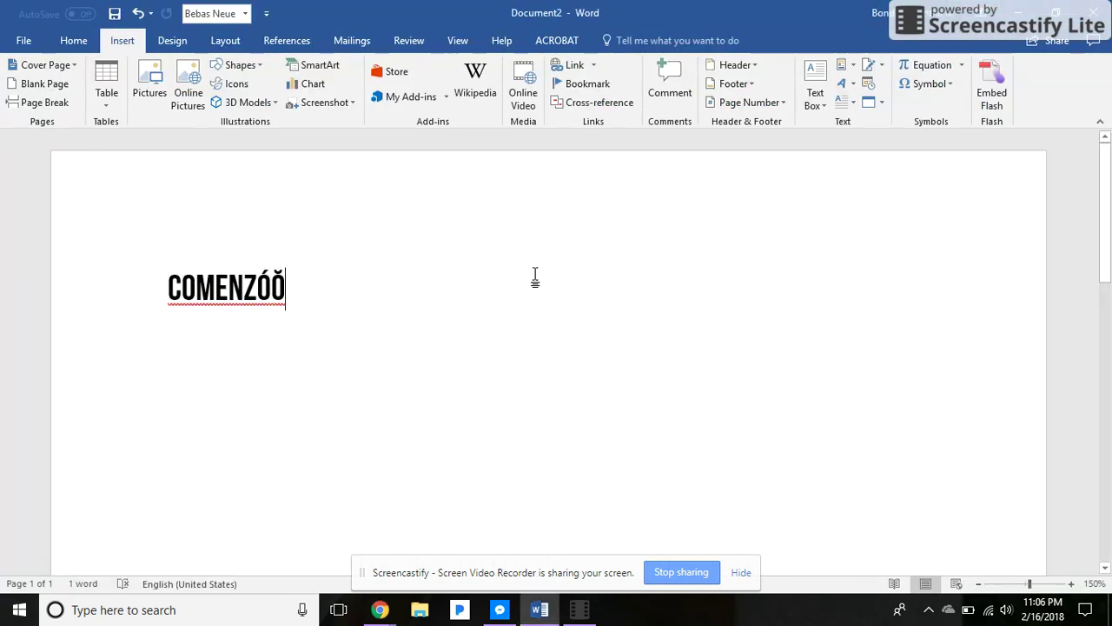
Step: Right-align COMENZÓŏ in Word, leave its Bebas Neue font unchanged, and cancel closing the document
left_click_drag(339, 321, 51, 282)
left_click(78, 43)
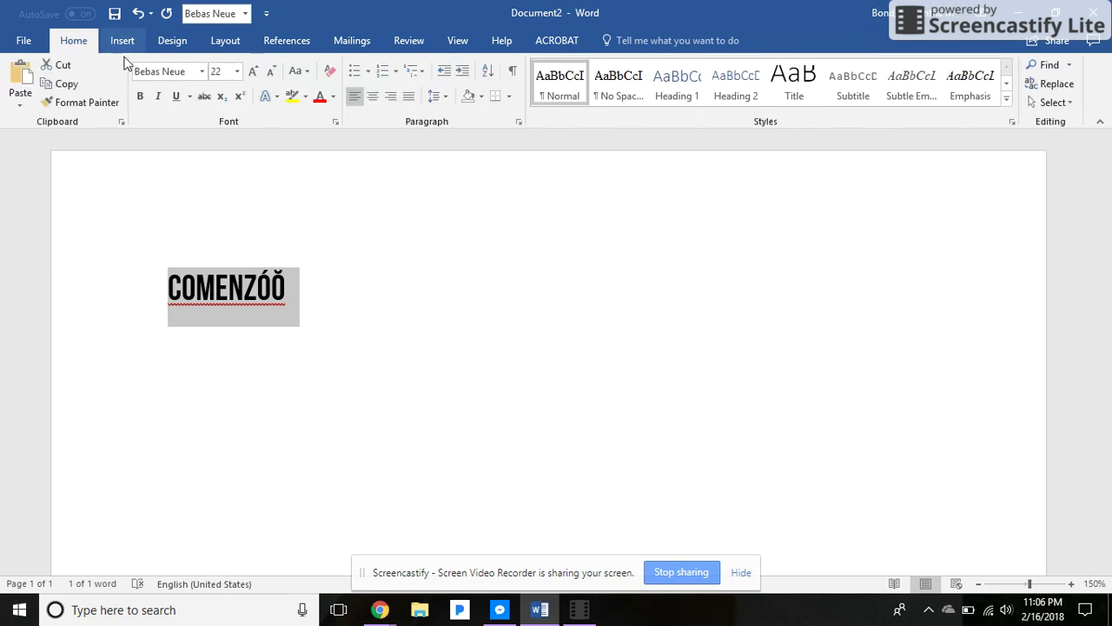
left_click(414, 325)
left_click(87, 271)
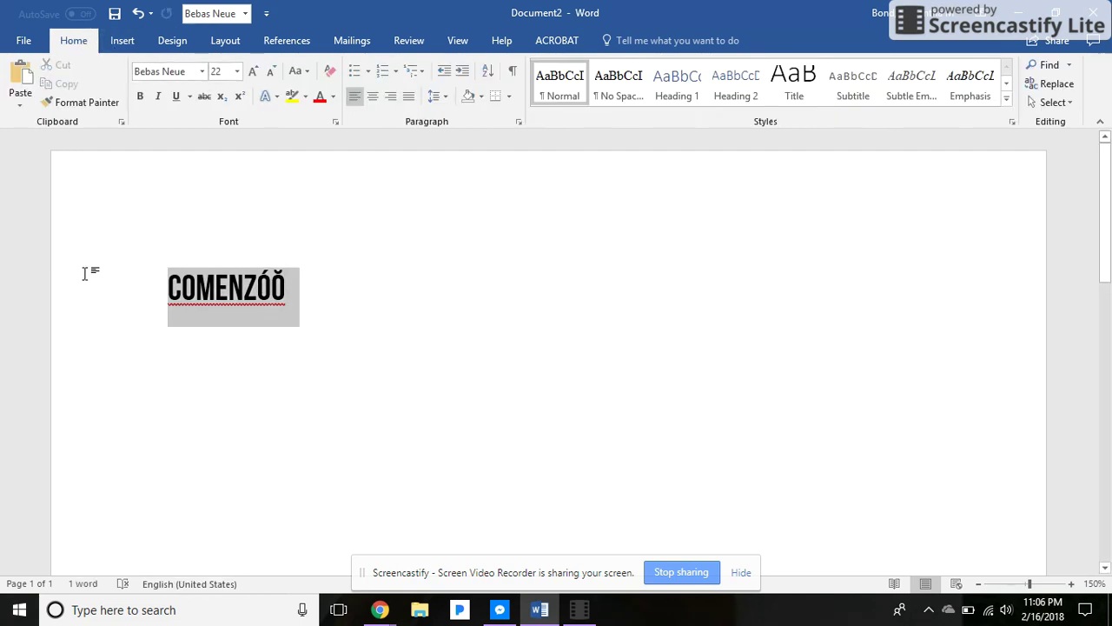
left_click(391, 96)
left_click(203, 71)
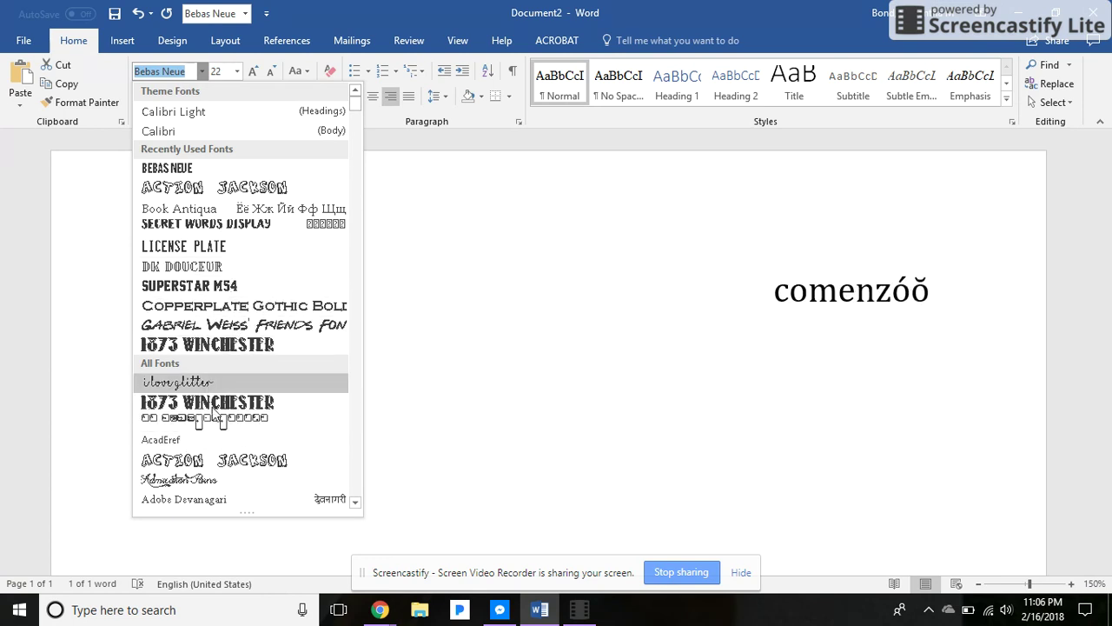
key("Escape")
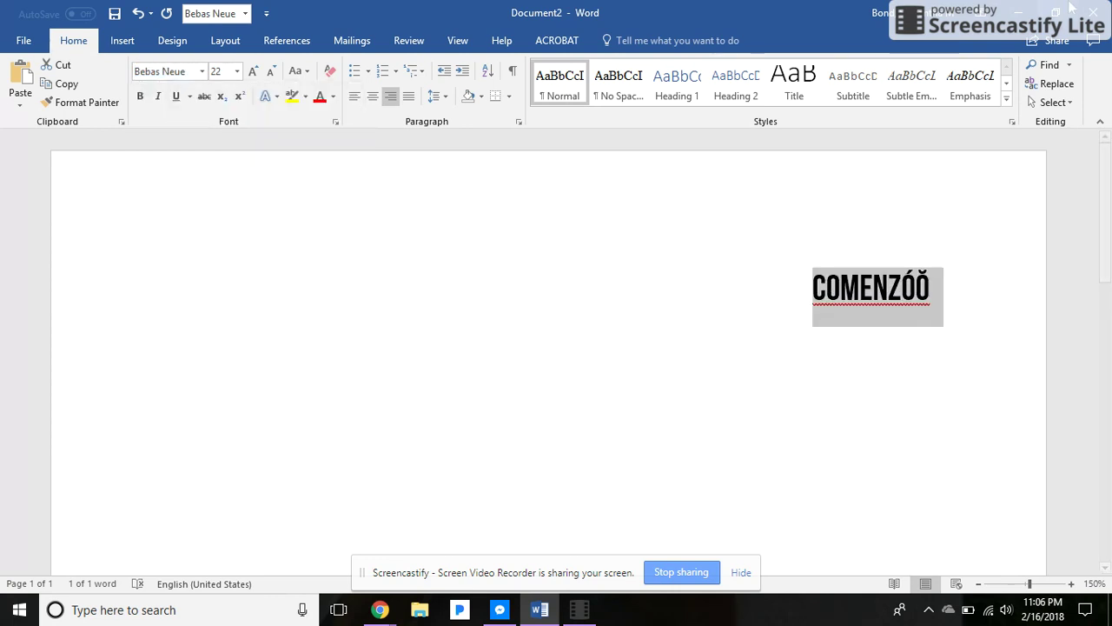
left_click(1094, 12)
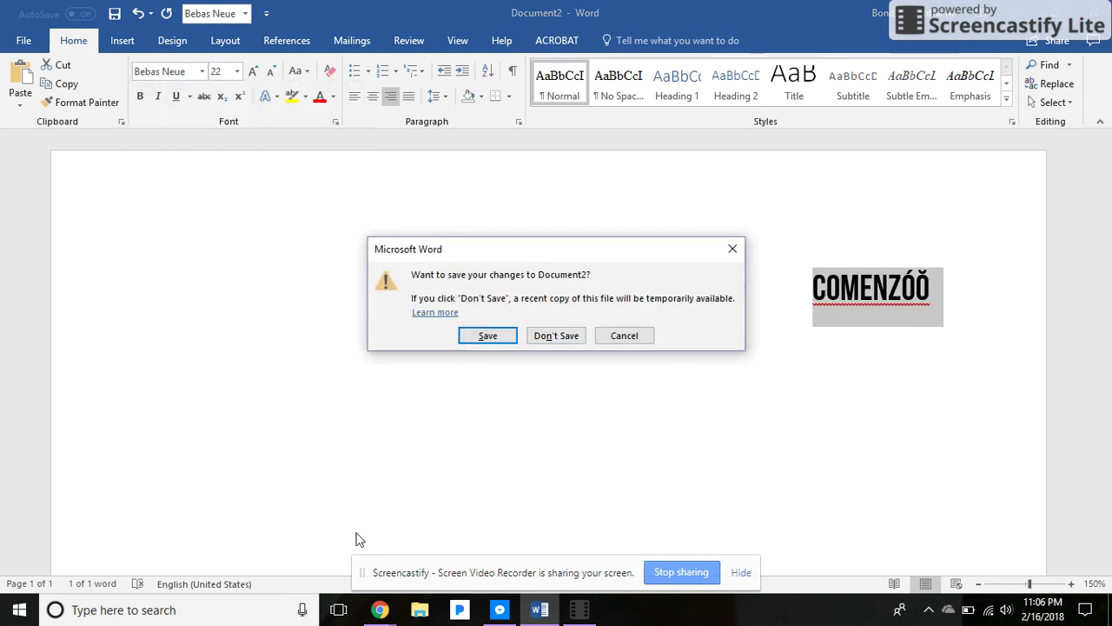
left_click(624, 335)
left_click(291, 509)
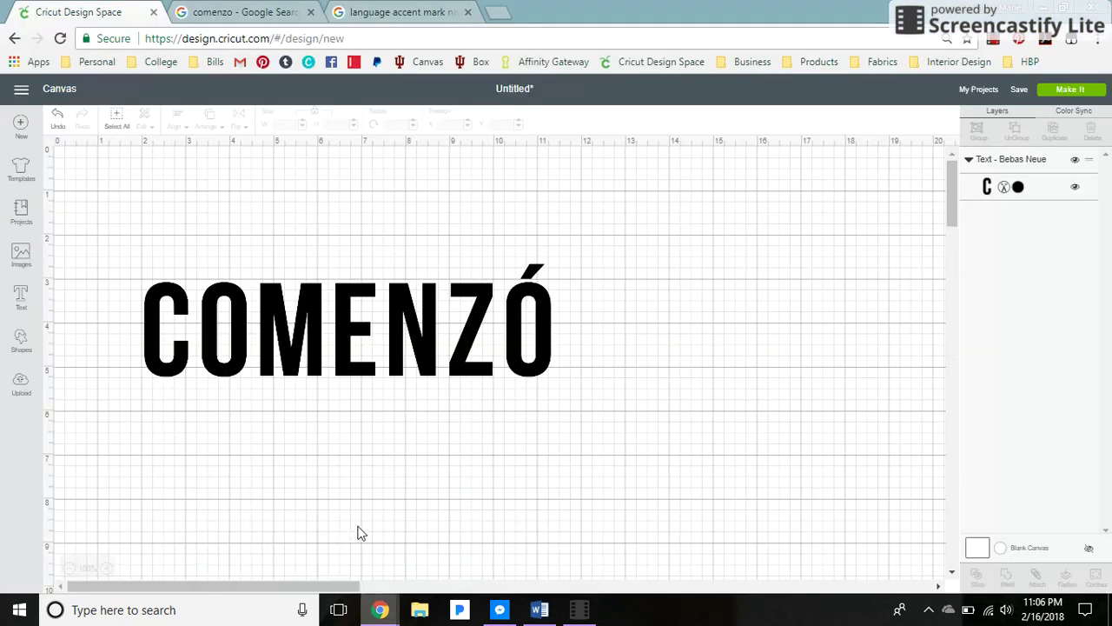